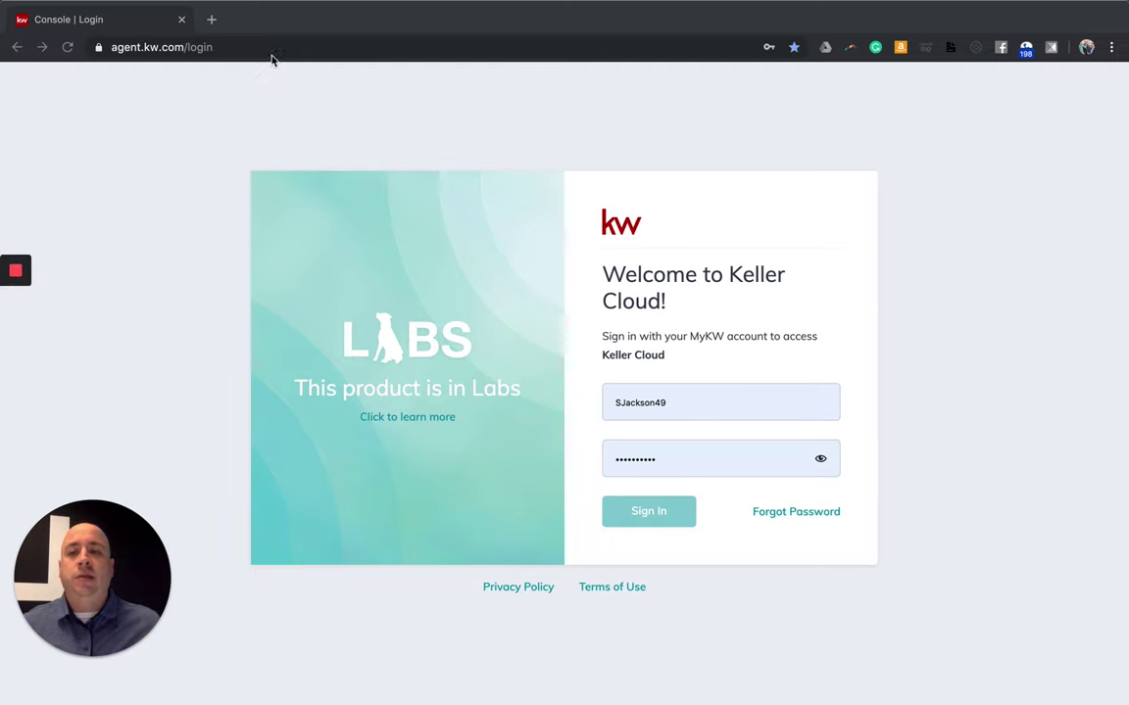
Commit the autofilled Keller Cloud username and password on the sign-in page.
click(127, 53)
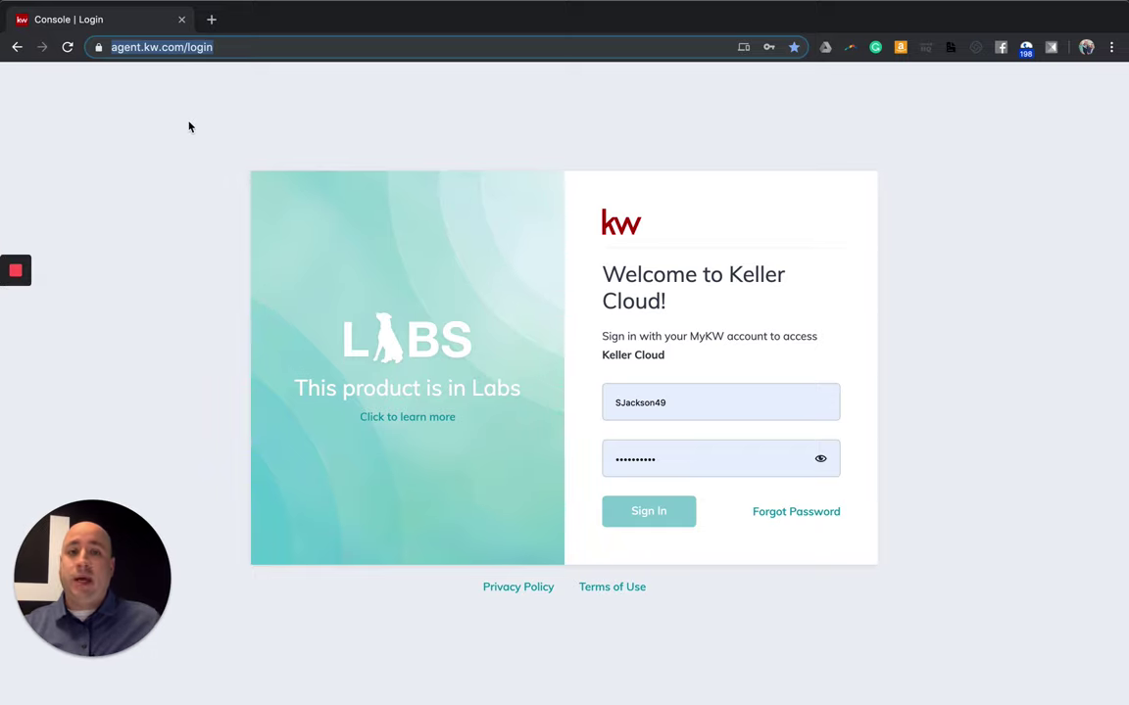
click(460, 161)
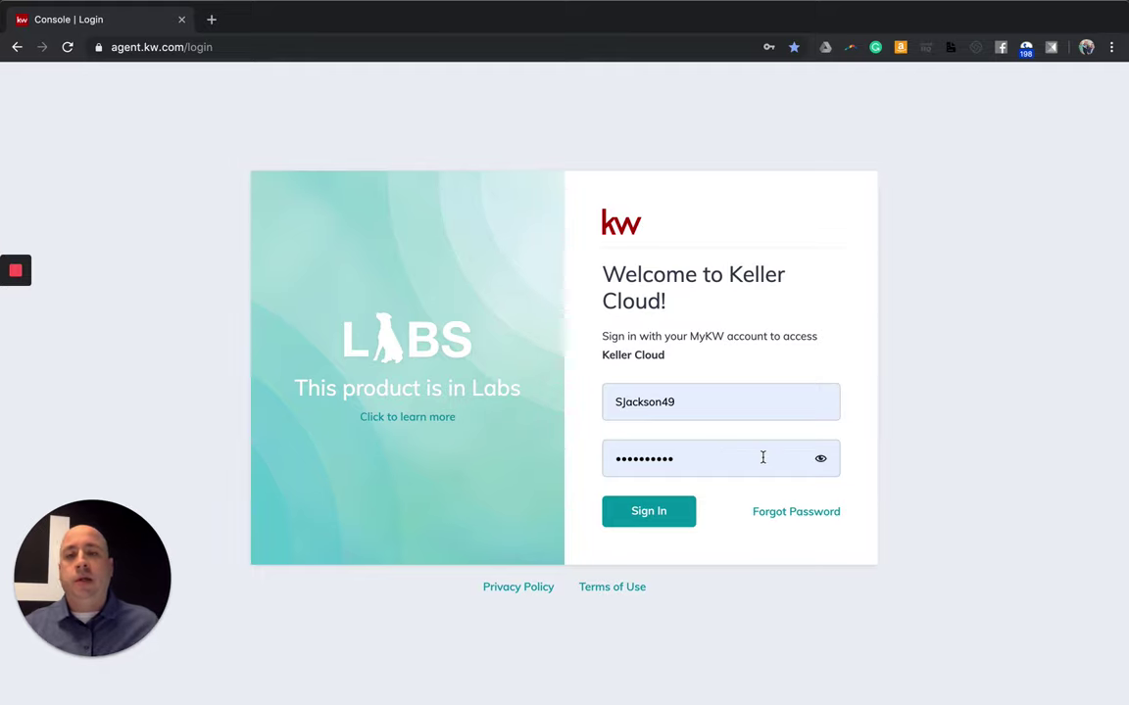
Sign in to Keller Cloud to load the Command dashboard with Tasks and Product Updates.
click(650, 514)
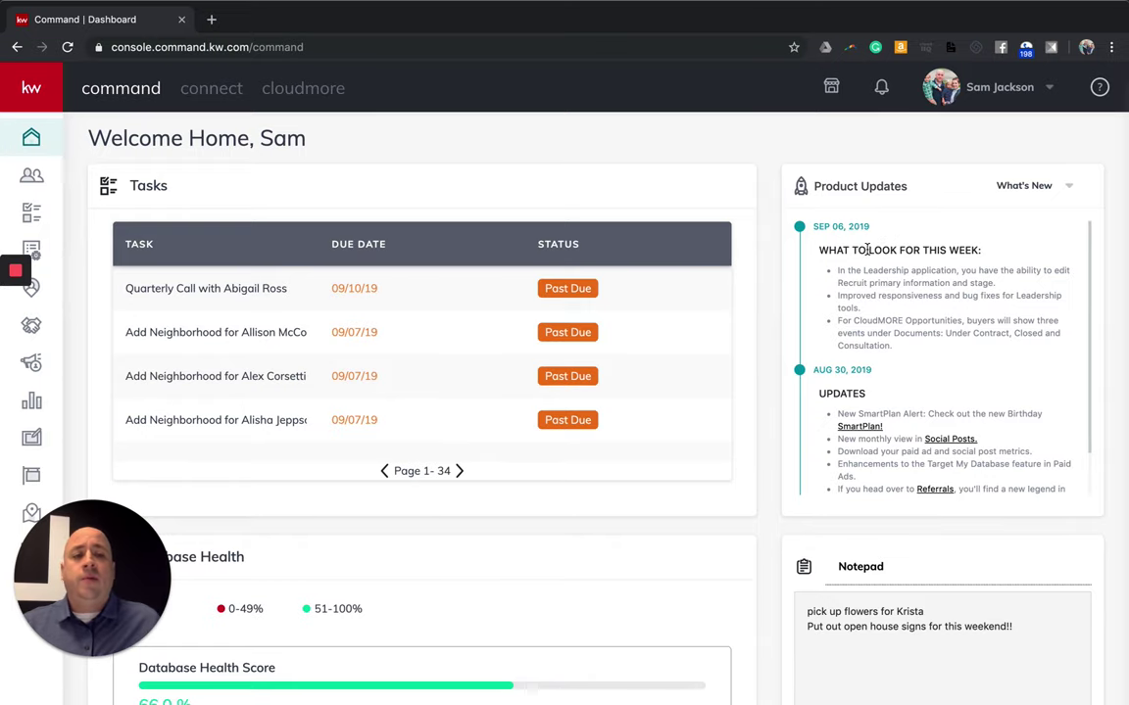
scroll(872, 245, down, 1)
scroll(736, 264, down, 5)
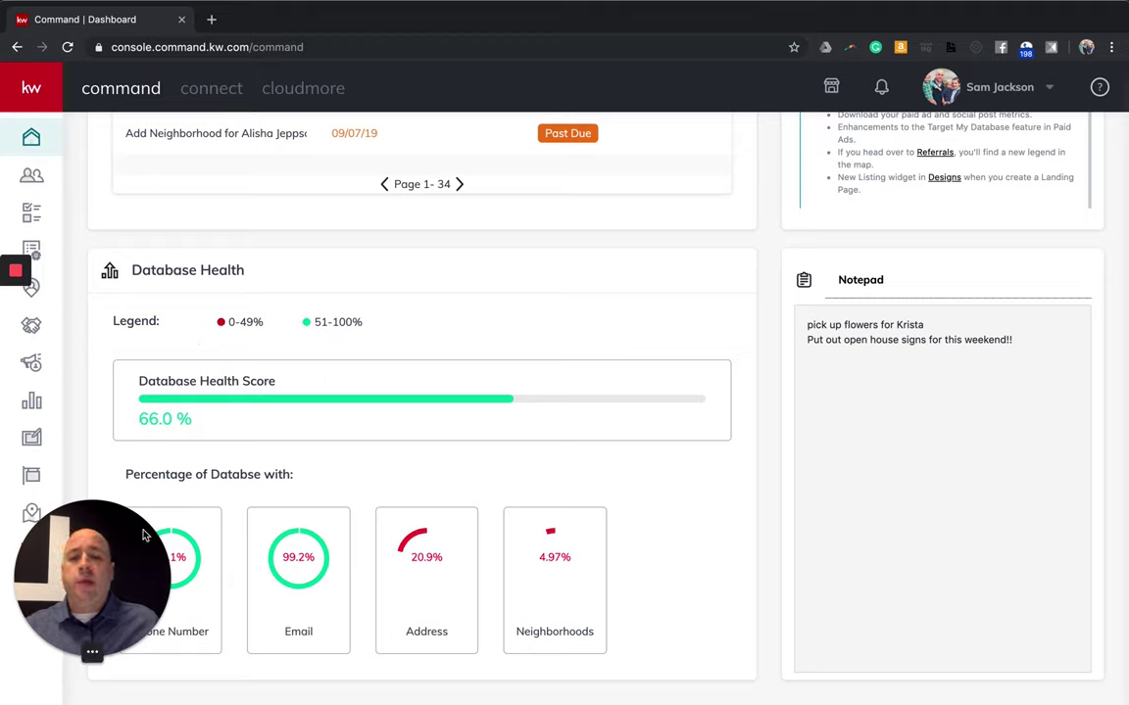
drag(145, 598, 1102, 604)
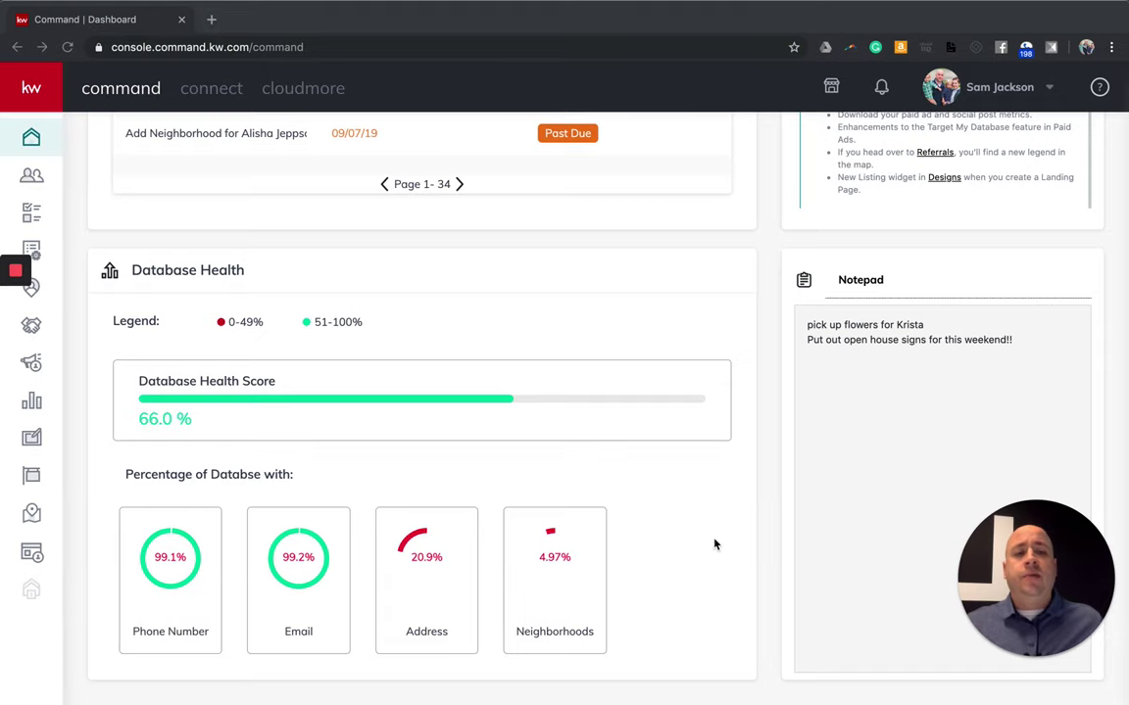
scroll(730, 539, up, 2)
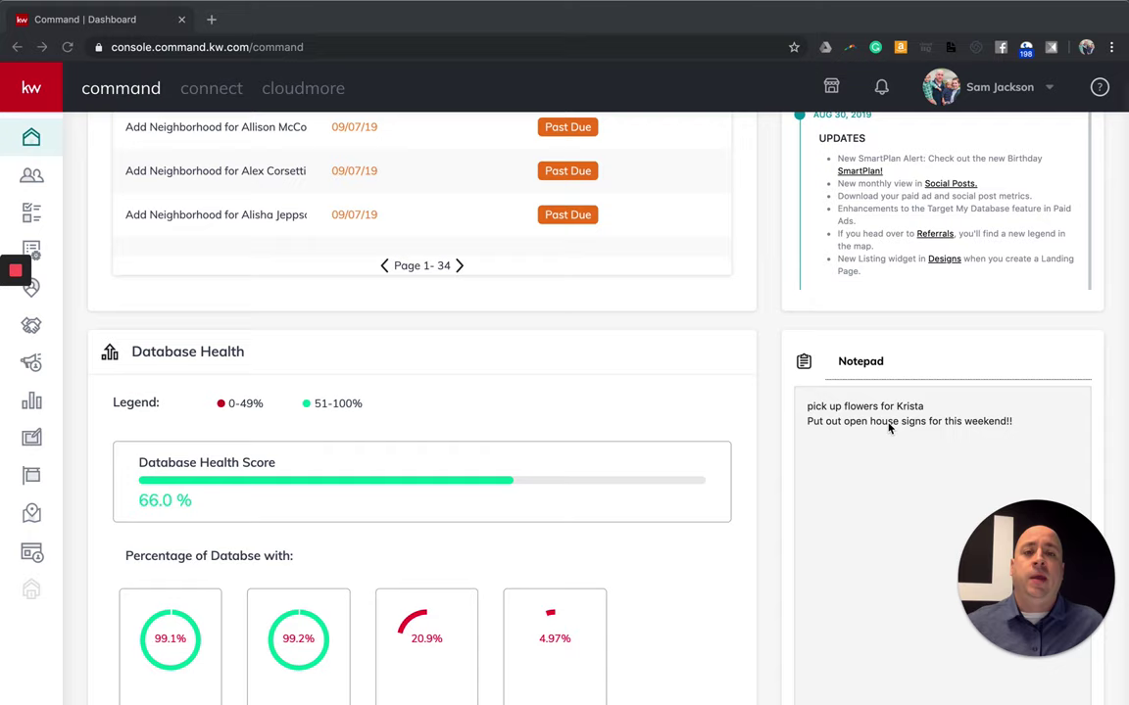
scroll(896, 438, down, 1)
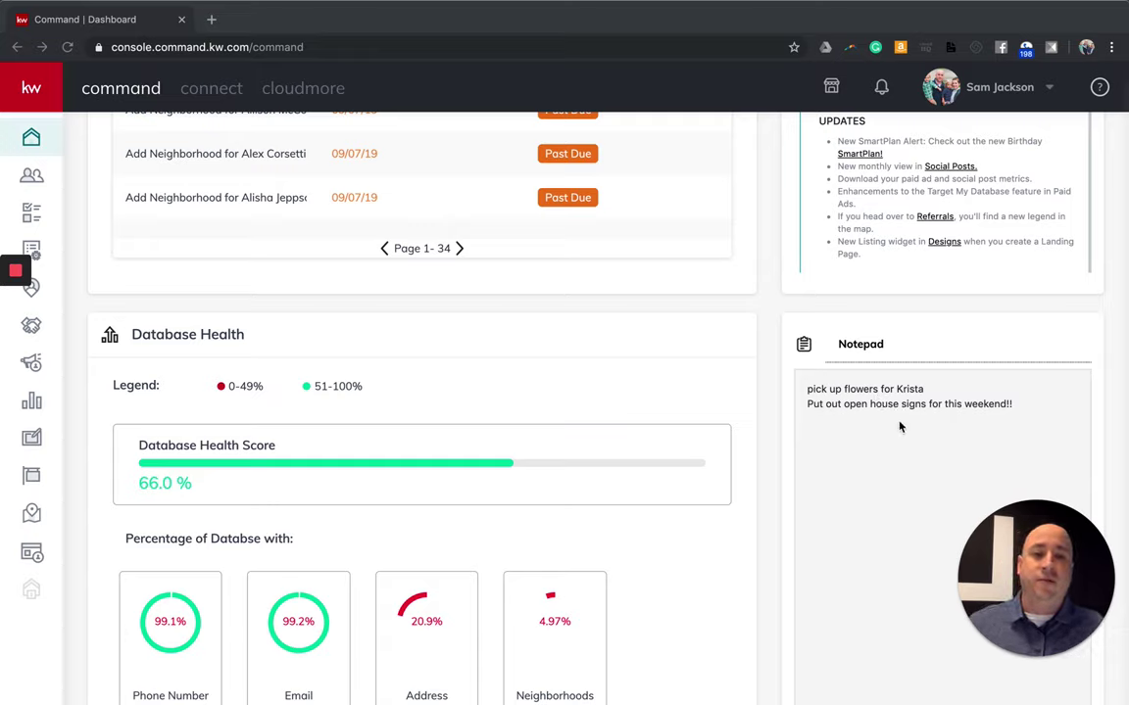
click(835, 419)
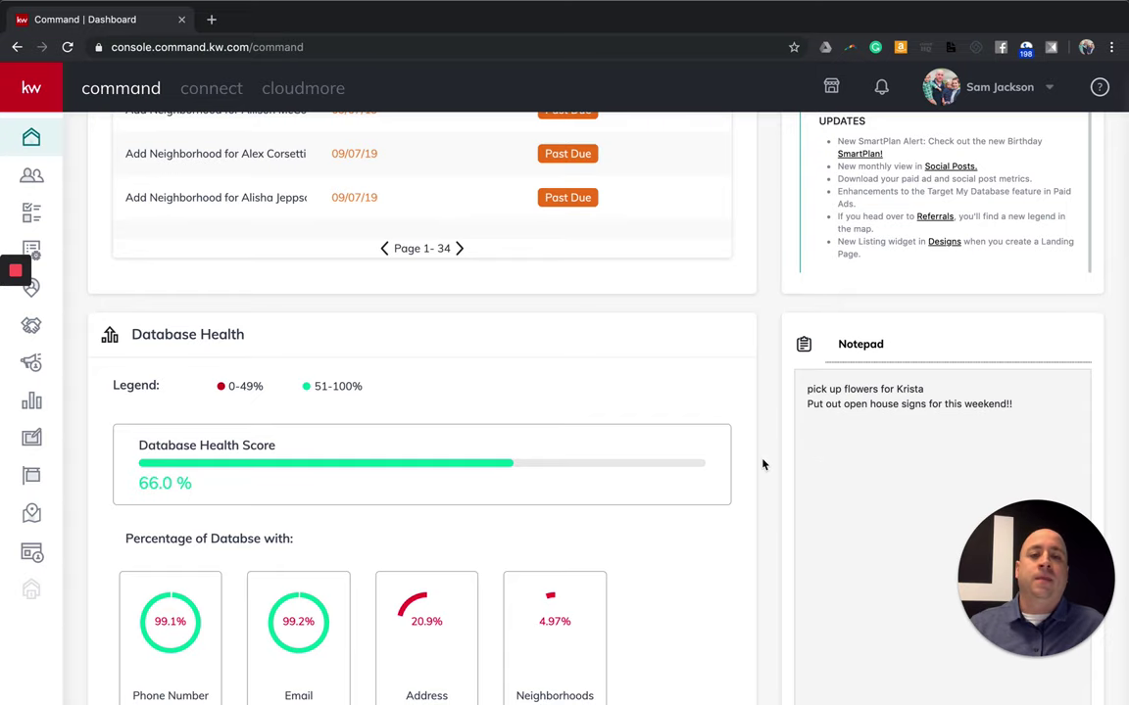
scroll(764, 463, up, 3)
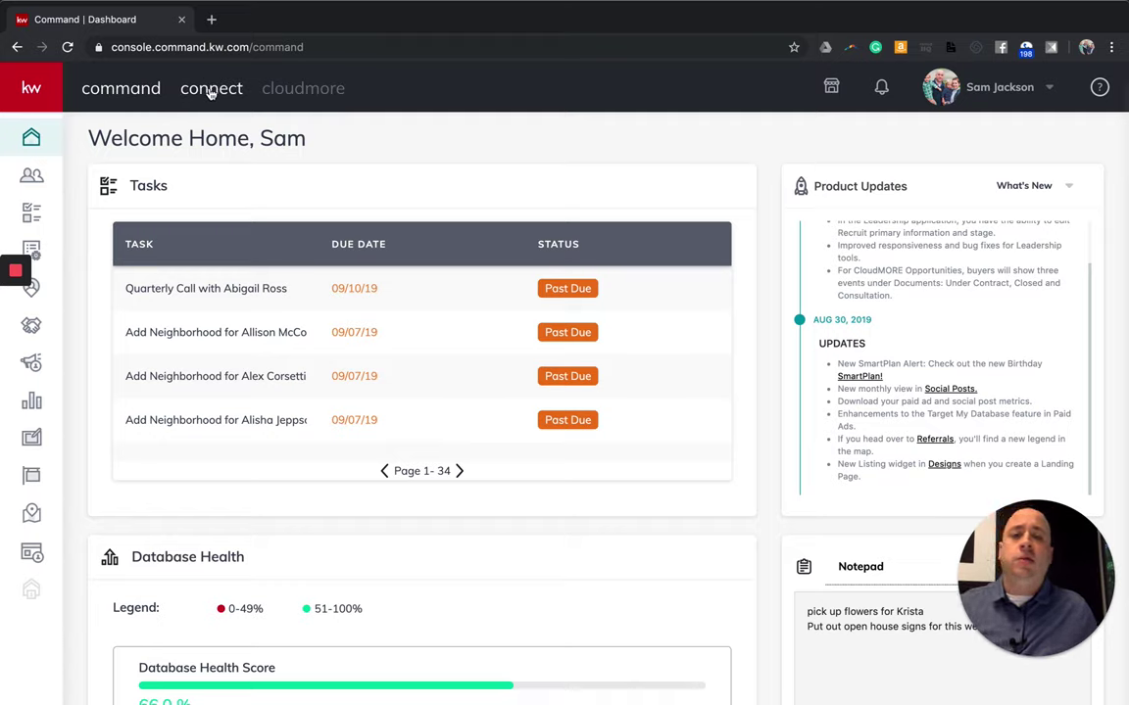
Switch to the Connect section and open its Groups page showing My Groups.
click(210, 92)
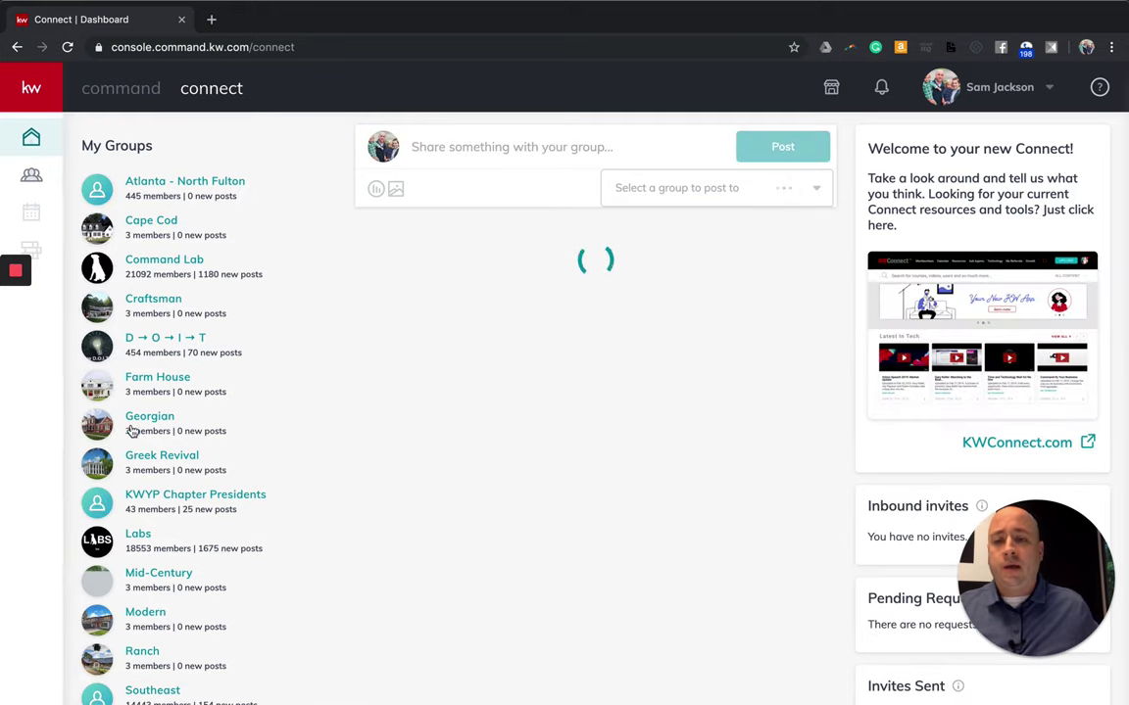
click(31, 174)
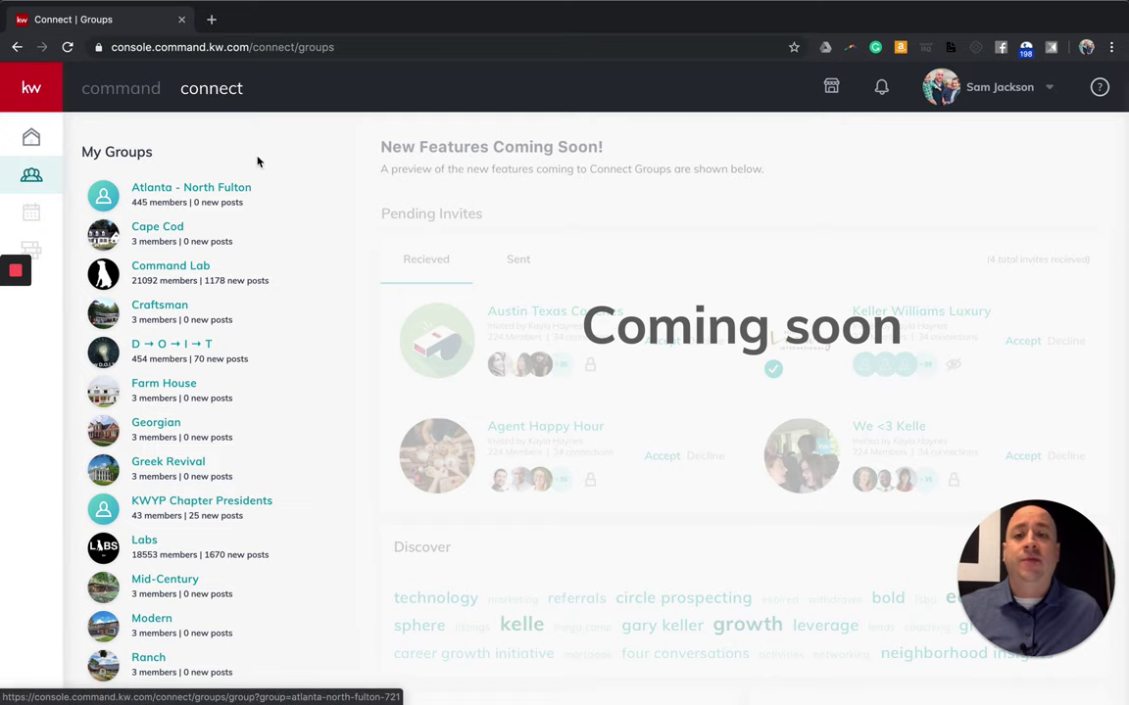
Go back to the Command dashboard from the top navigation bar.
click(137, 95)
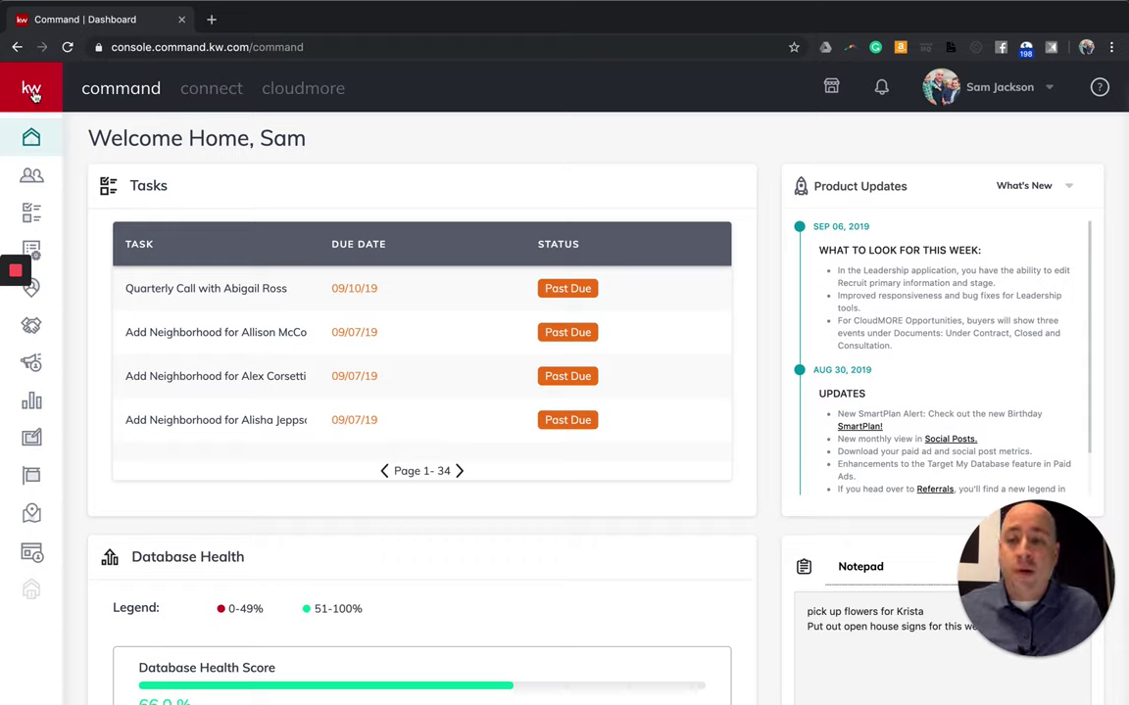
Expand the side navigation so its section labels are visible.
click(33, 94)
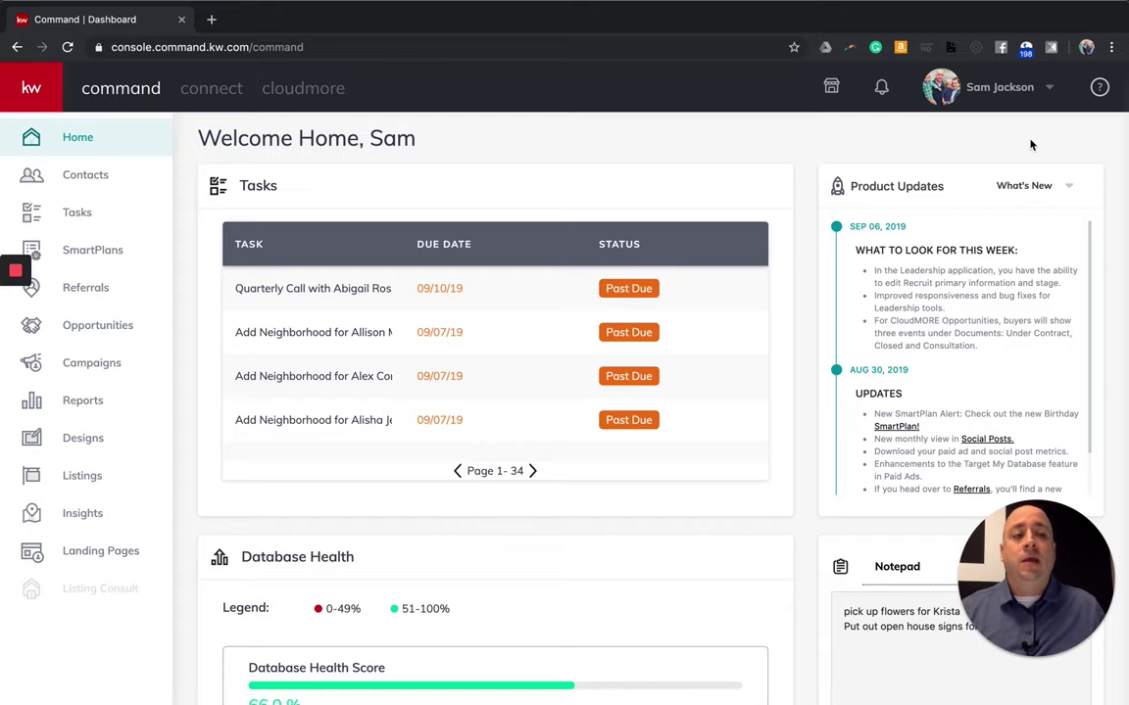
Open the Help & Information panel, then dismiss it to reveal the full dashboard.
click(1098, 89)
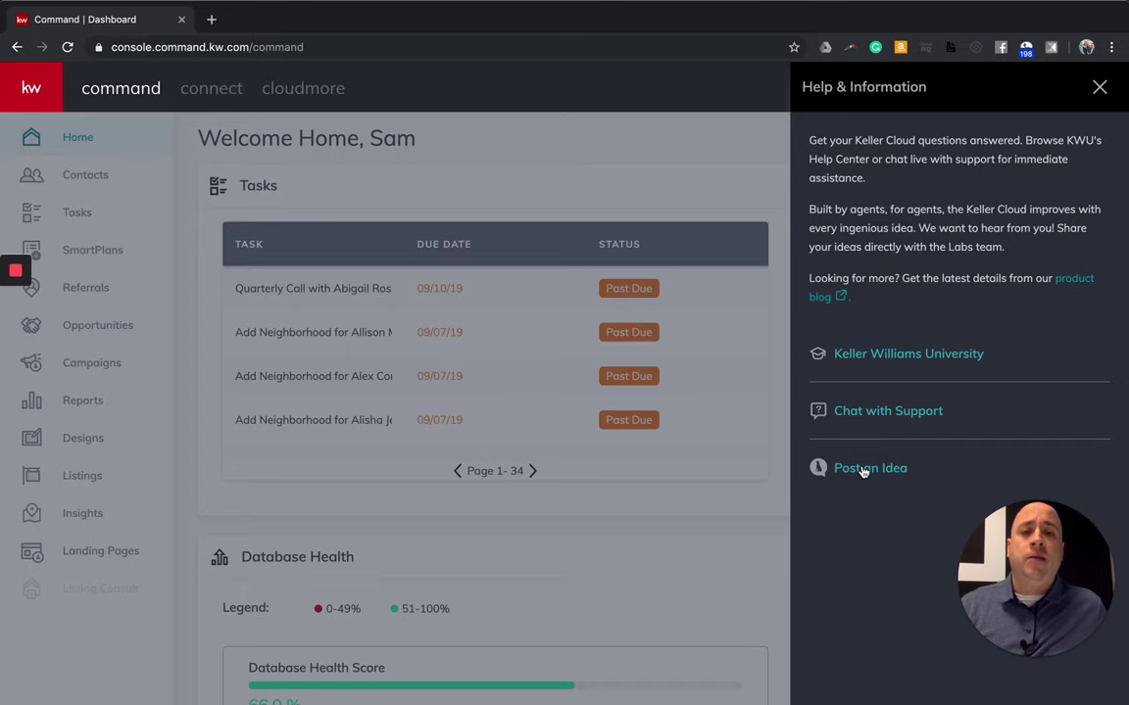
click(1099, 85)
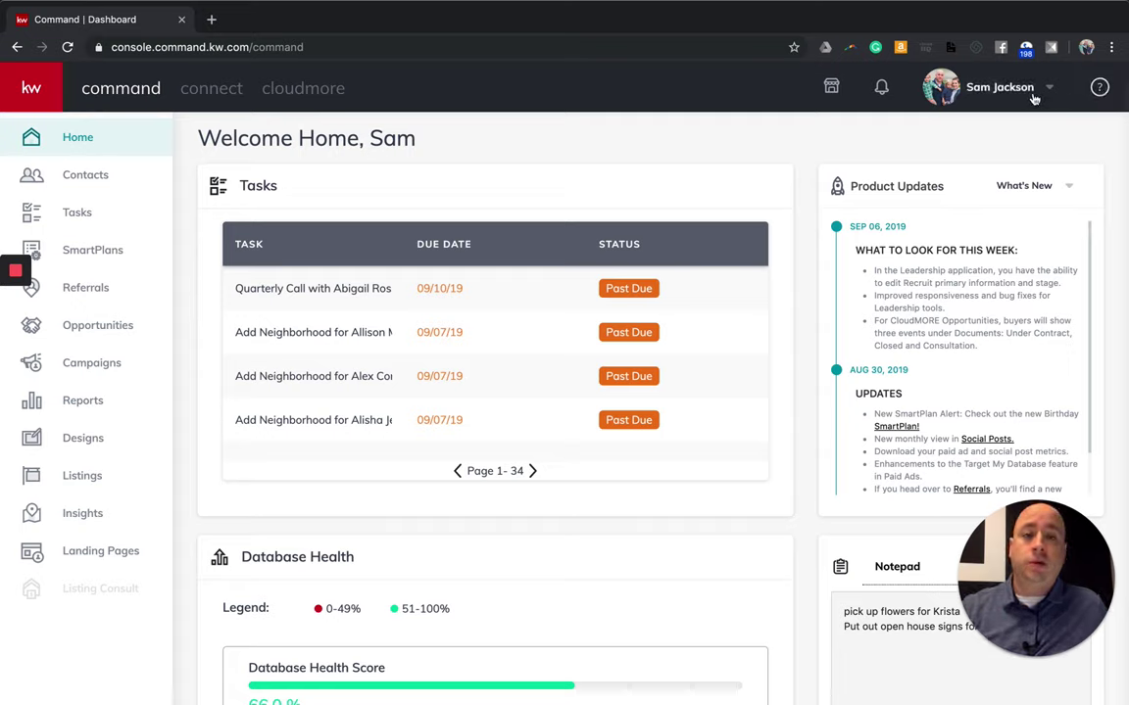
click(979, 90)
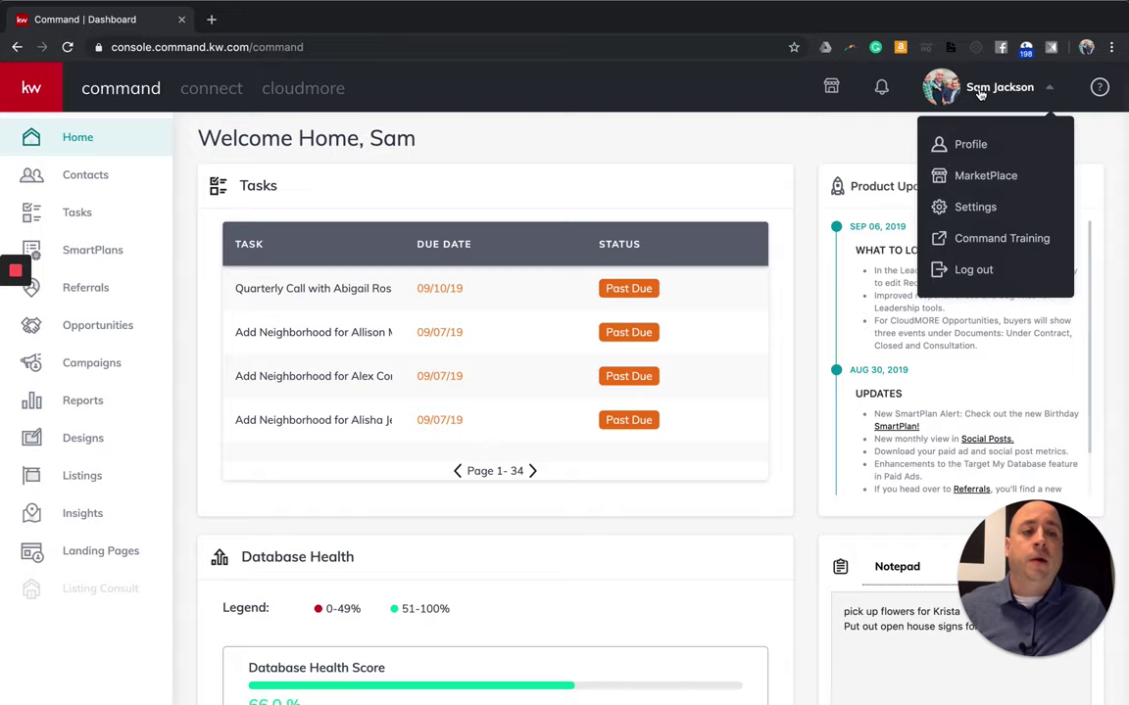
click(970, 207)
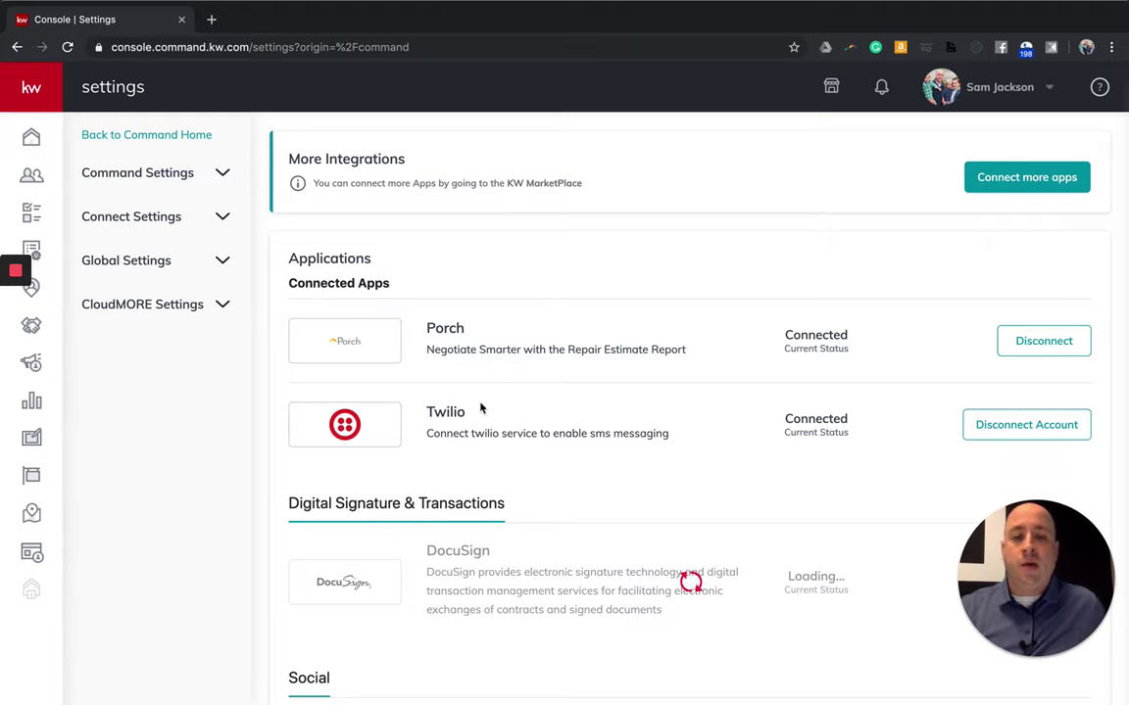
scroll(514, 428, down, 1)
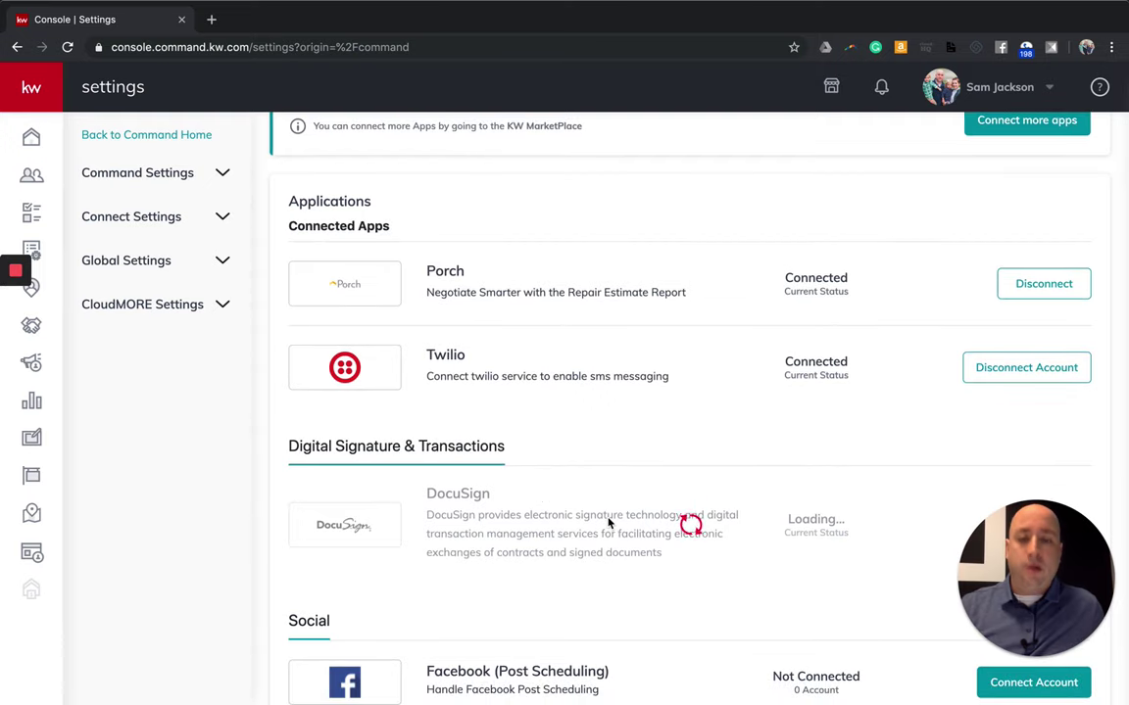
scroll(573, 514, down, 5)
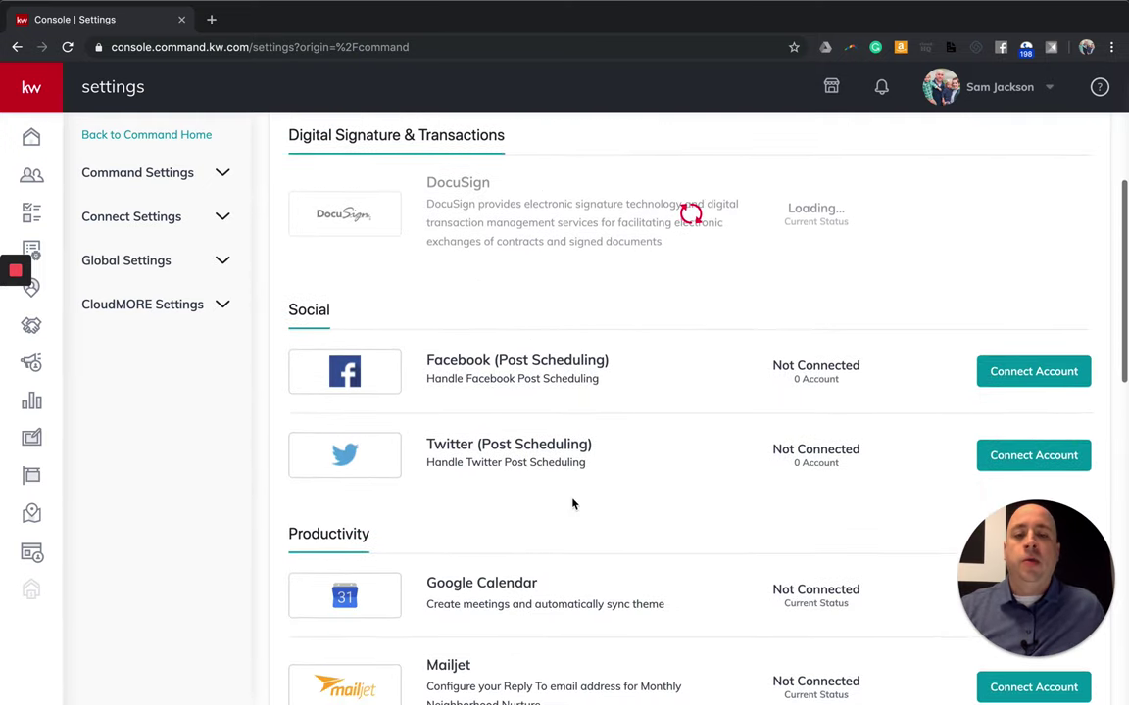
drag(979, 549, 44, 554)
scroll(481, 468, down, 2)
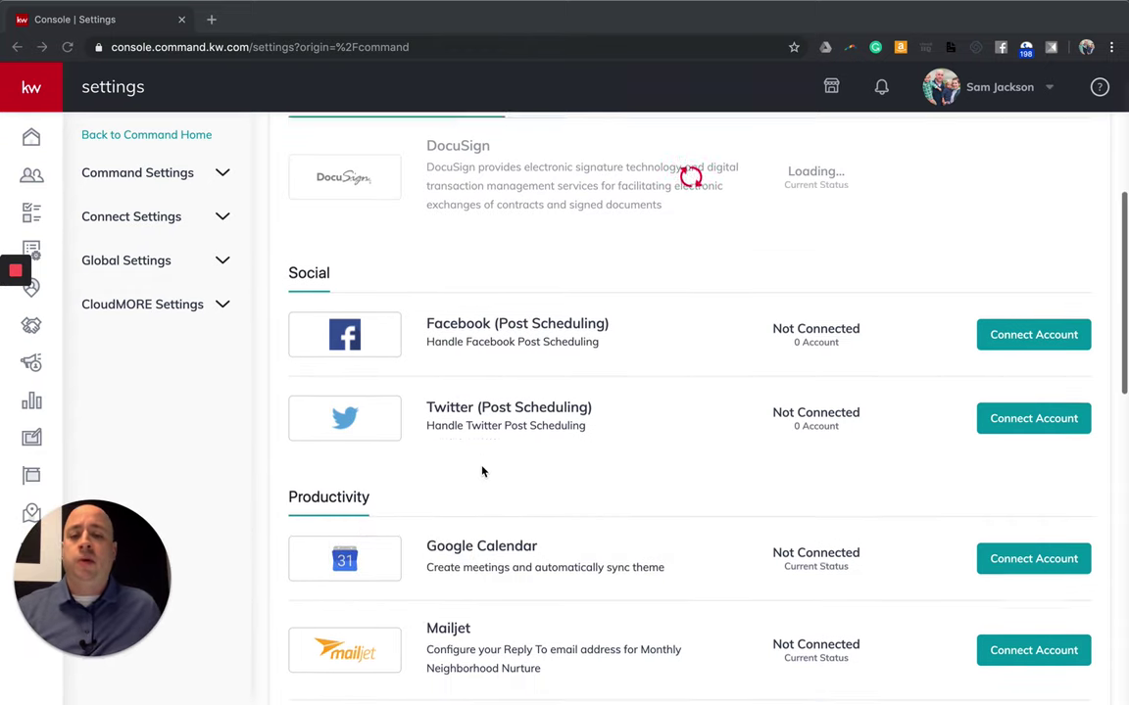
scroll(478, 474, down, 5)
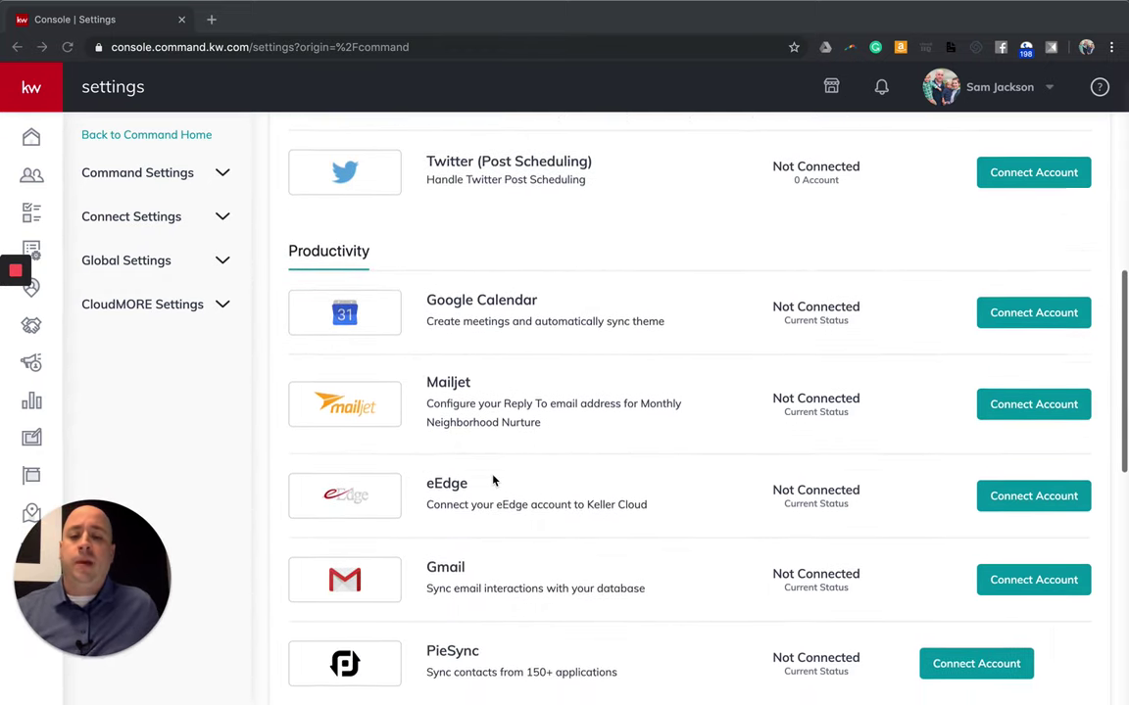
scroll(497, 484, down, 1)
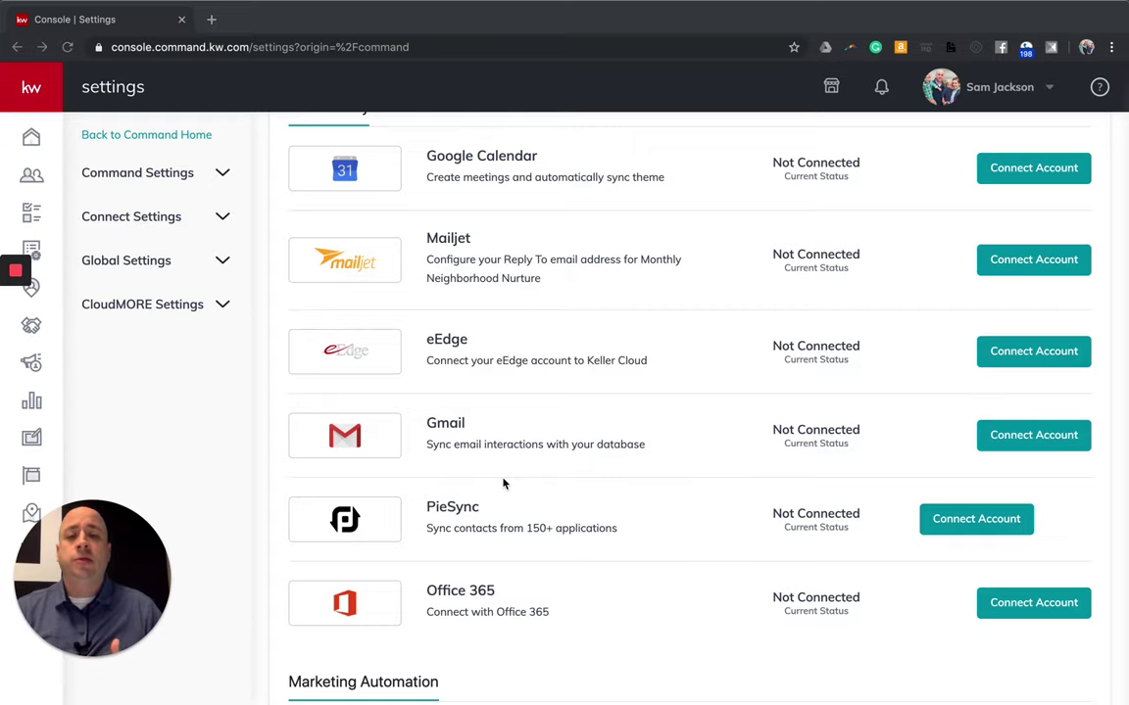
scroll(535, 379, up, 4)
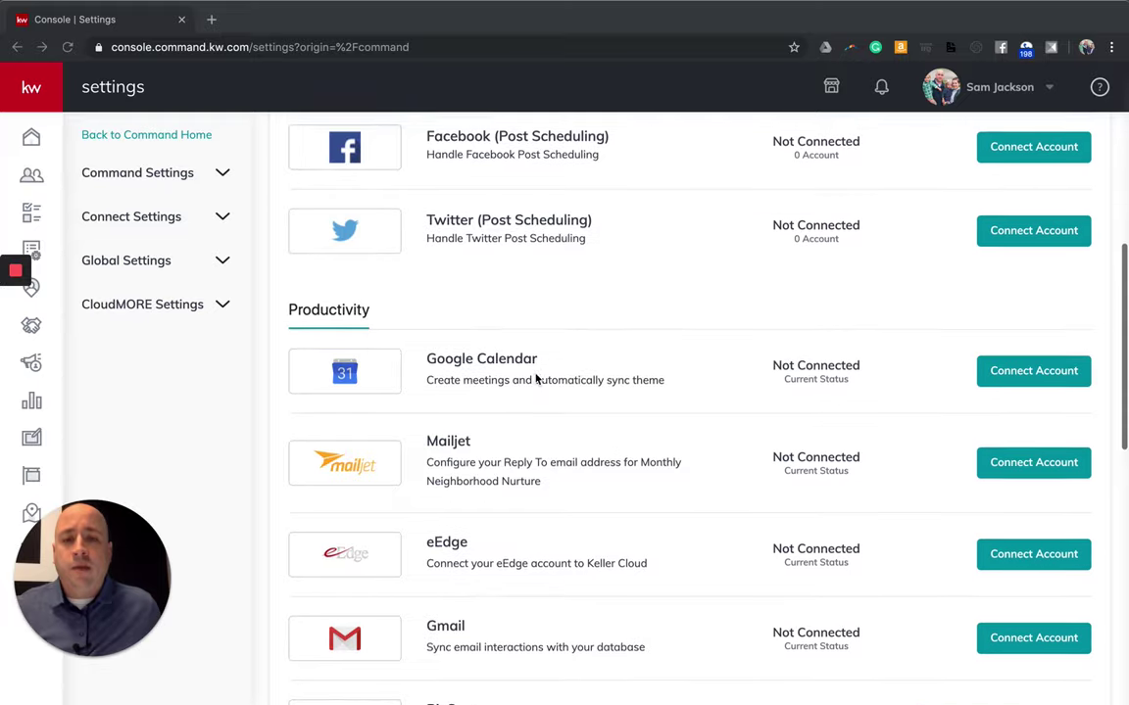
scroll(535, 379, up, 5)
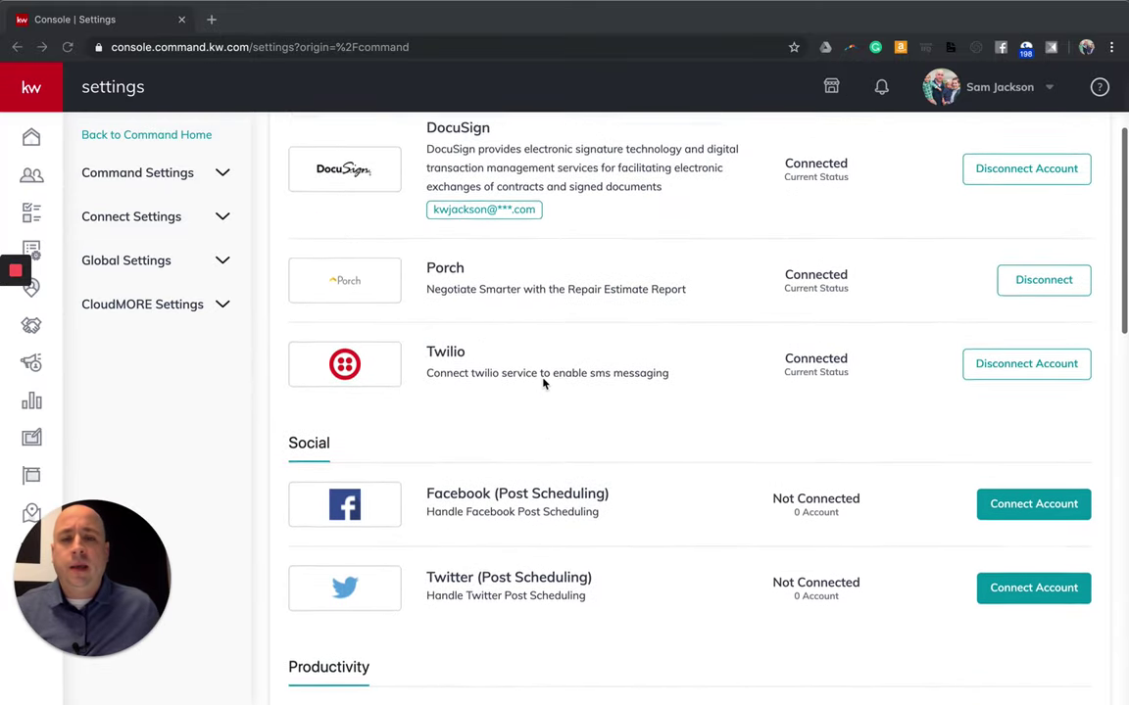
scroll(539, 387, down, 1)
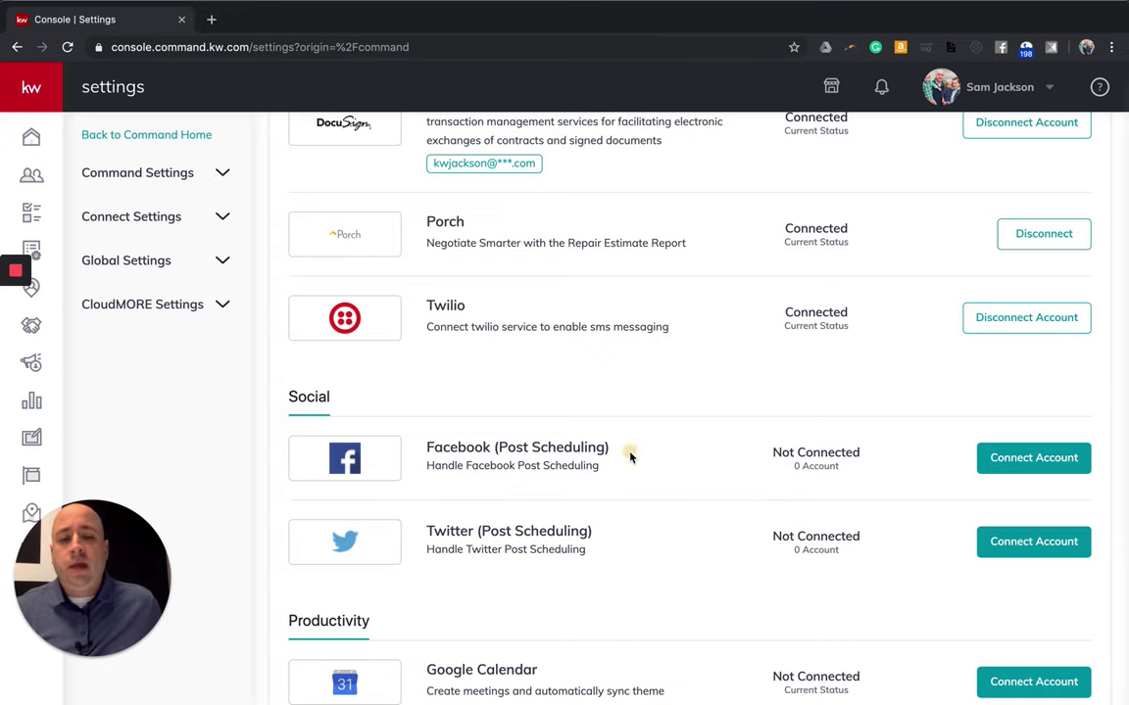
click(541, 449)
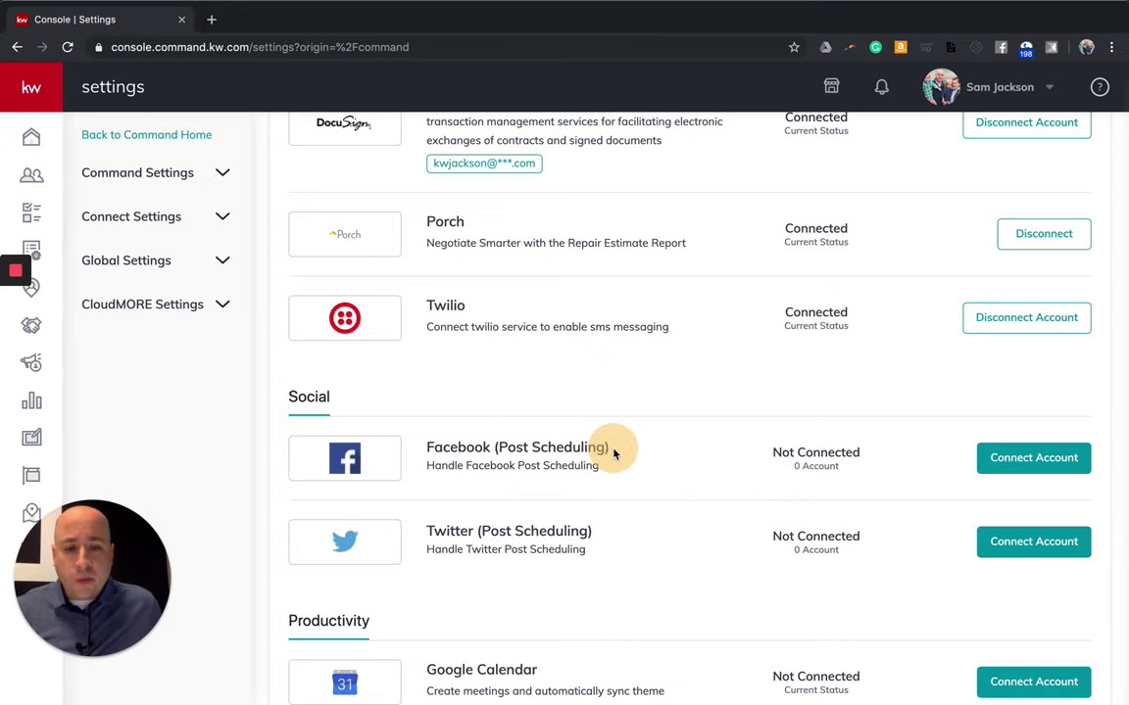
drag(595, 446, 463, 446)
click(663, 468)
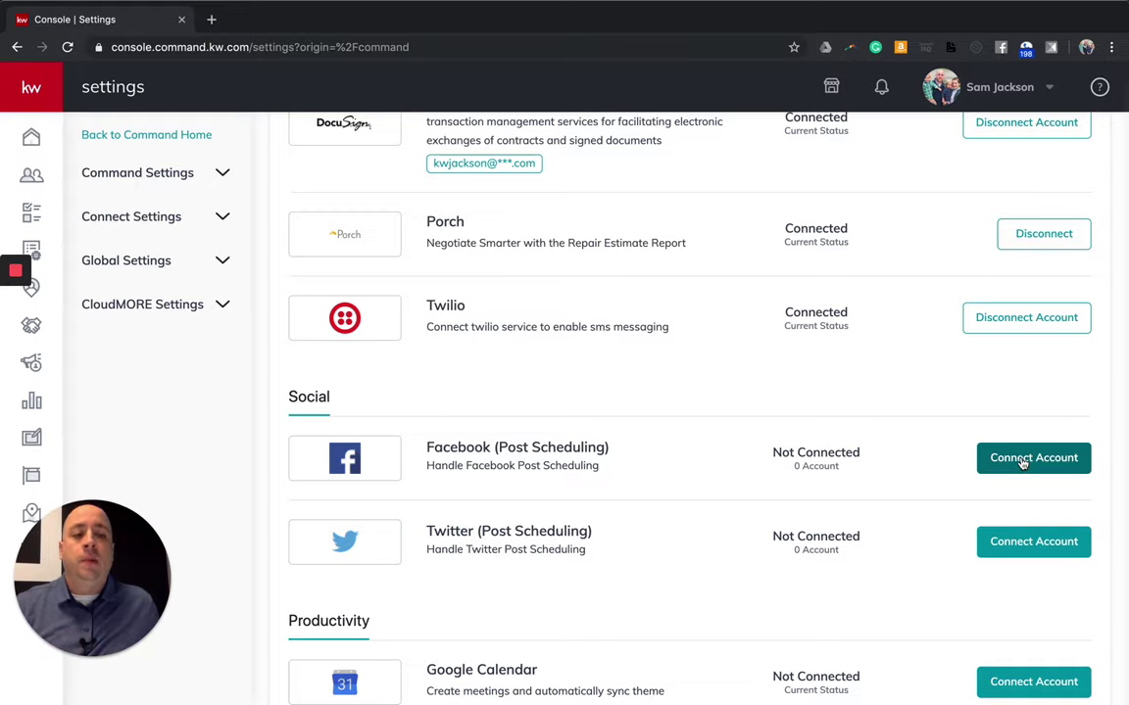
Connect Facebook post scheduling to the Keller Williams North Atlanta page.
click(1019, 461)
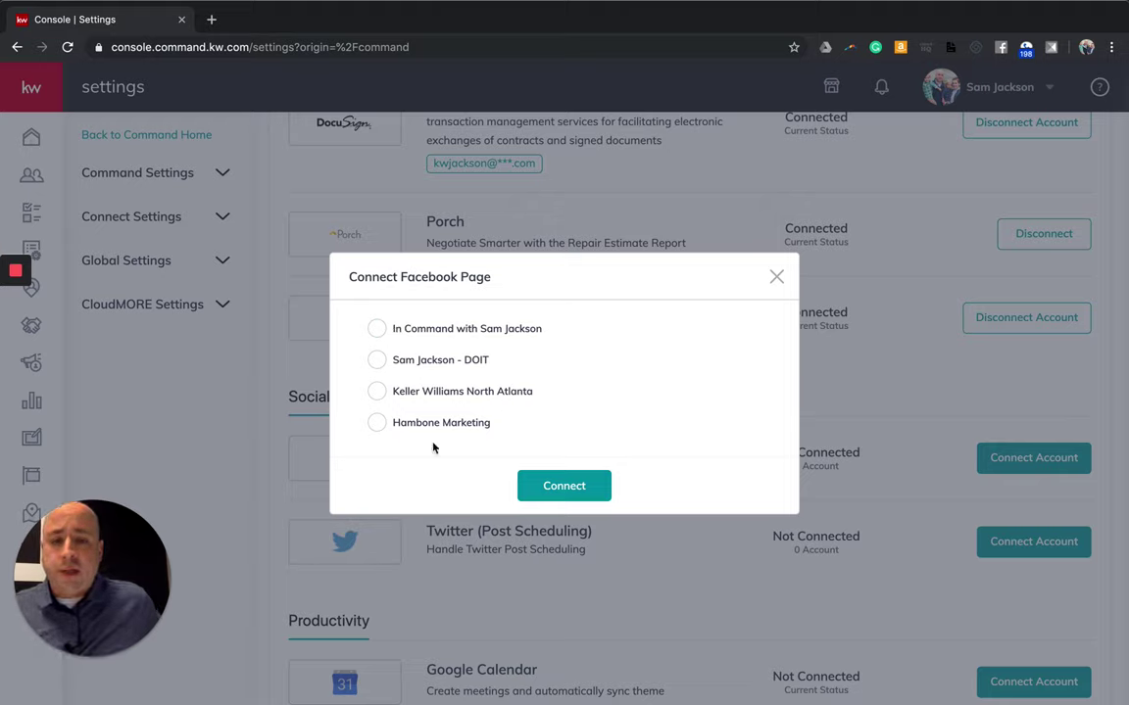
click(380, 392)
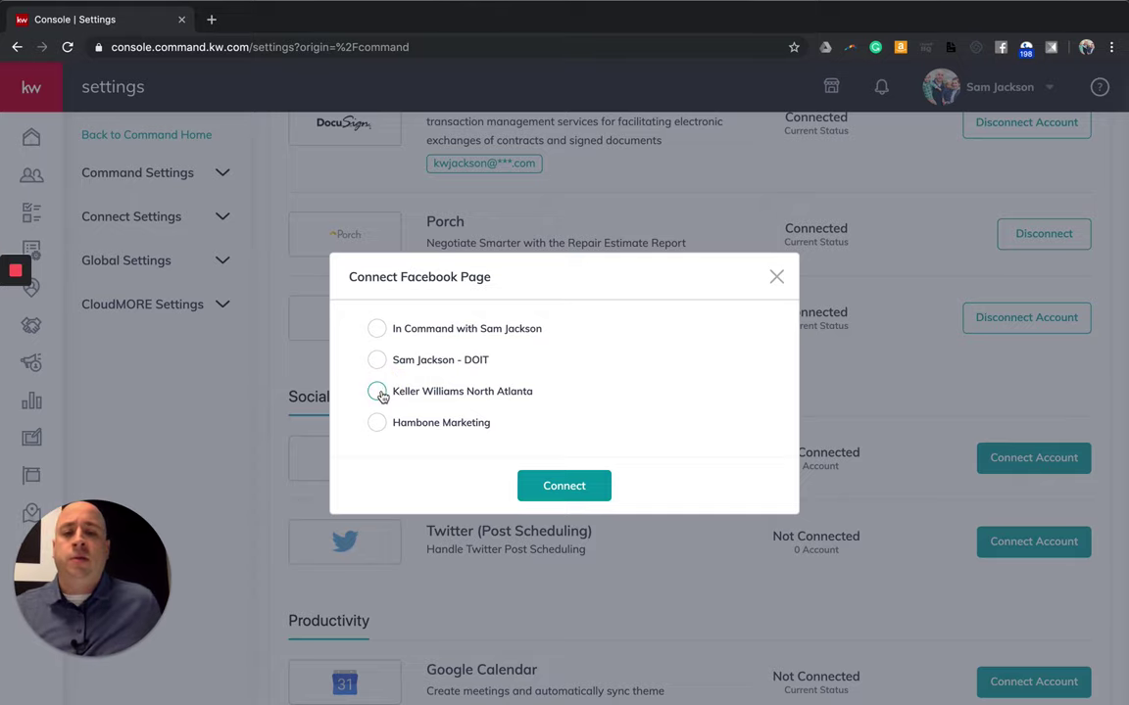
click(380, 392)
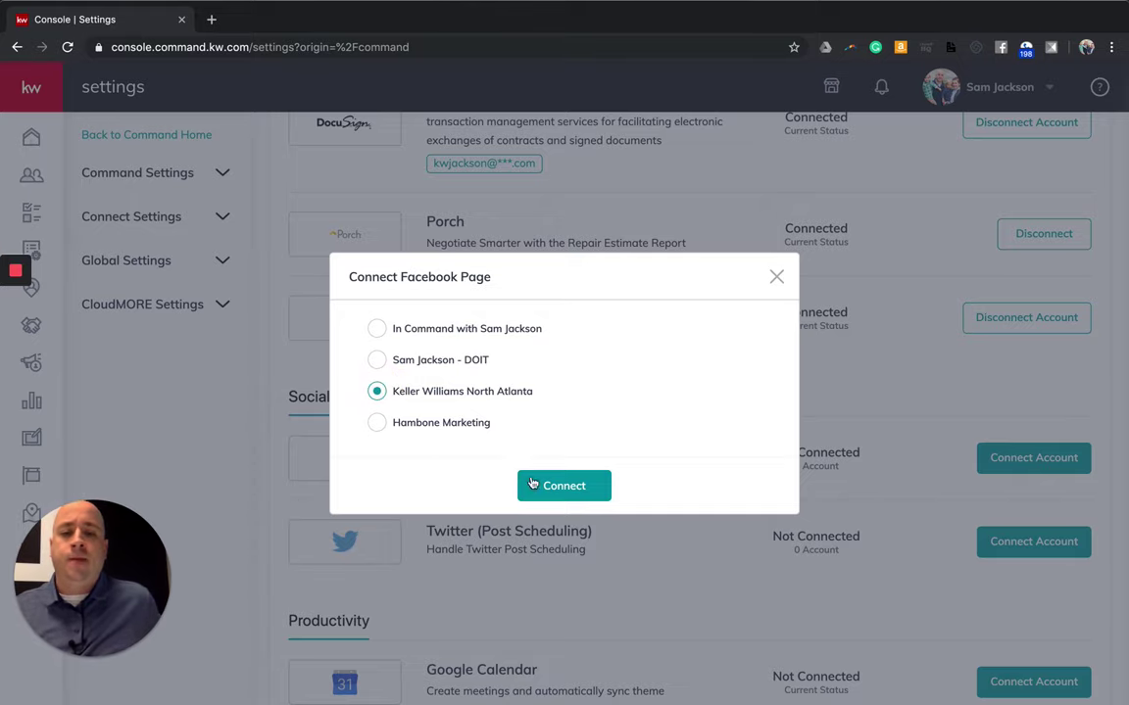
click(532, 484)
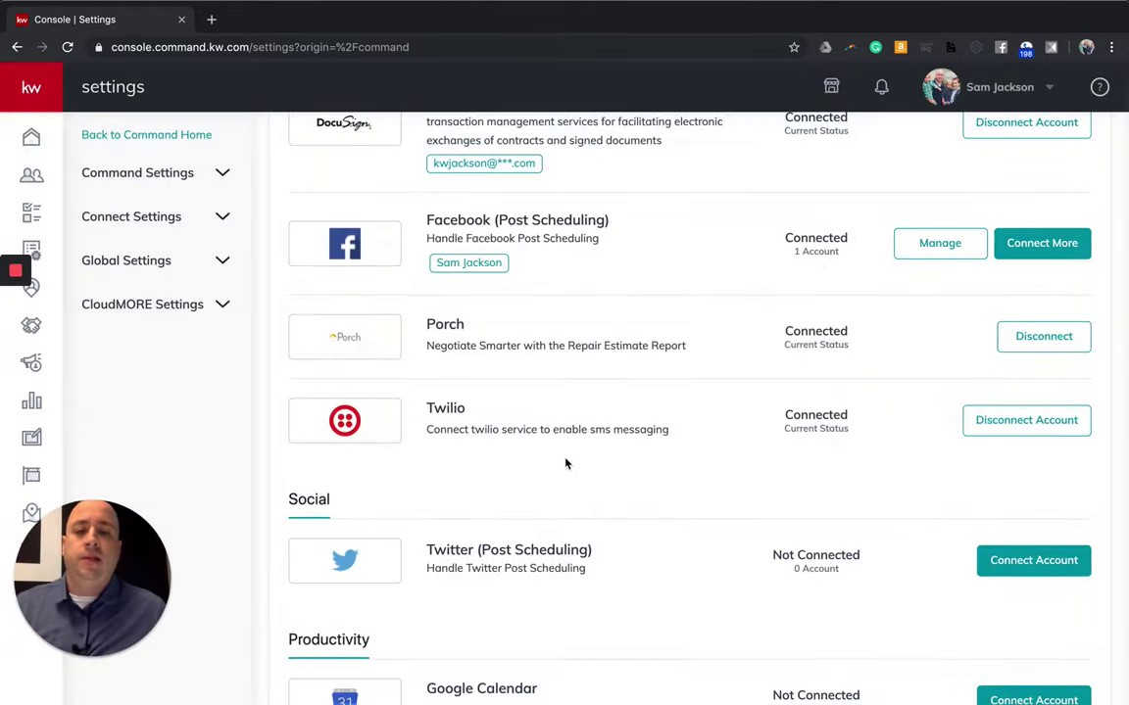
Start connecting Google Calendar under Productivity, reaching Google's Keller Cloud account chooser.
scroll(648, 454, down, 3)
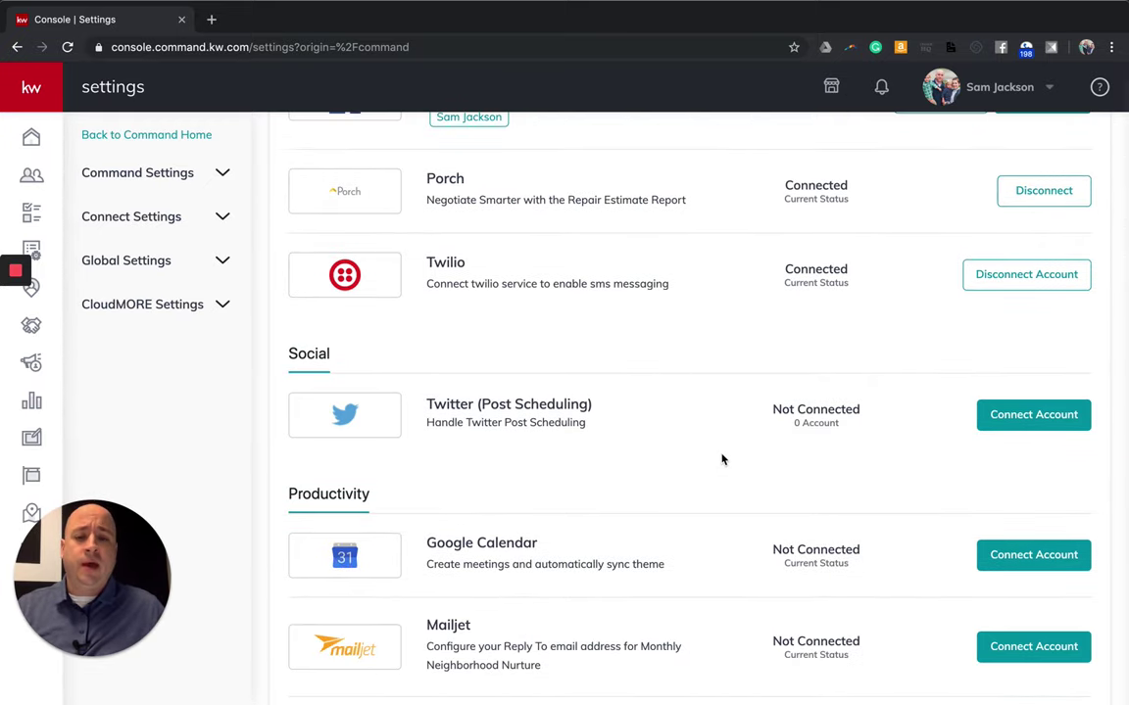
scroll(834, 460, down, 3)
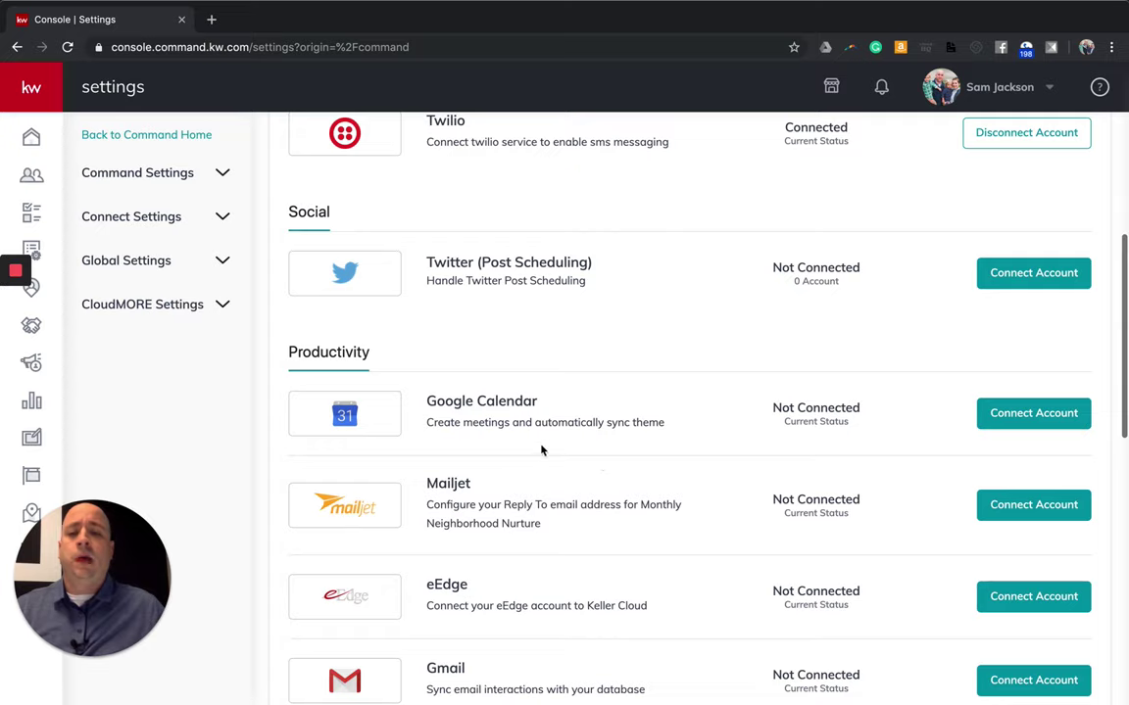
click(1015, 418)
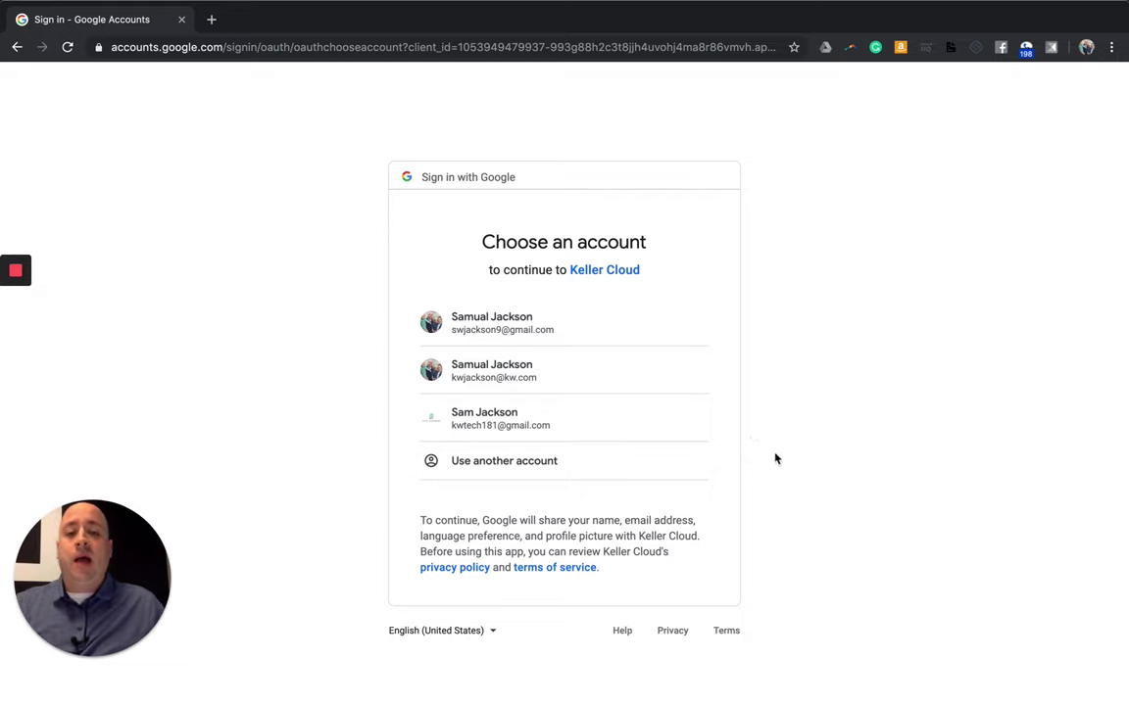
Choose the work Google account and allow Keller Cloud access to Gmail and calendars.
click(536, 382)
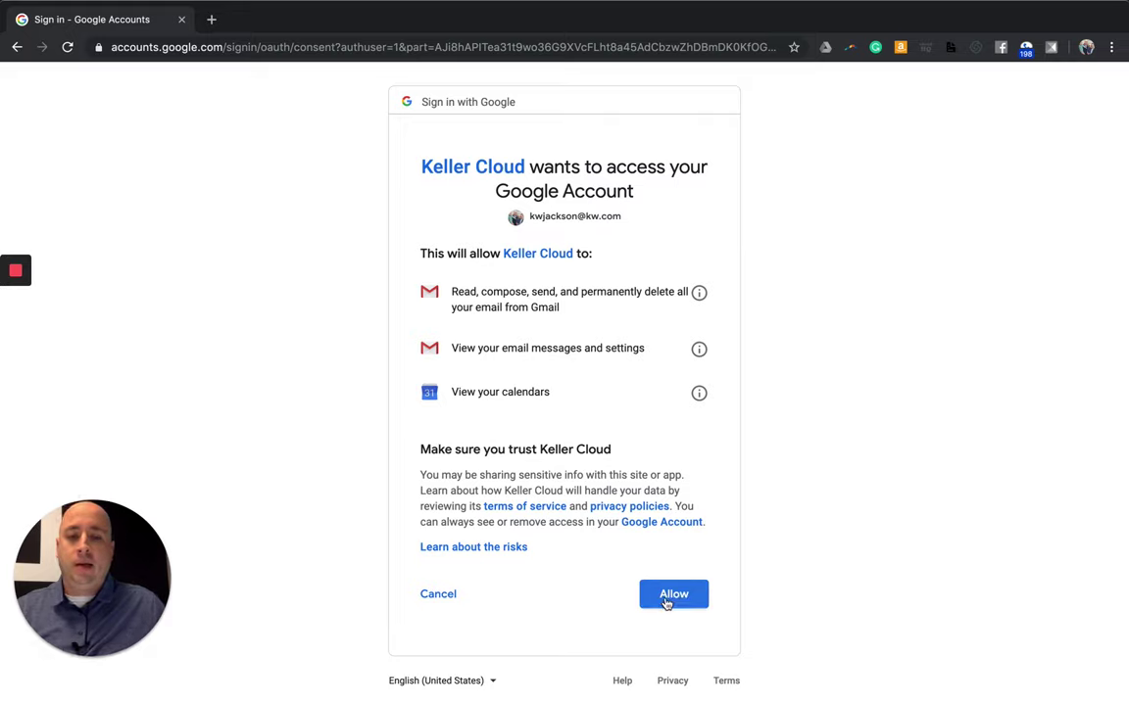
click(672, 604)
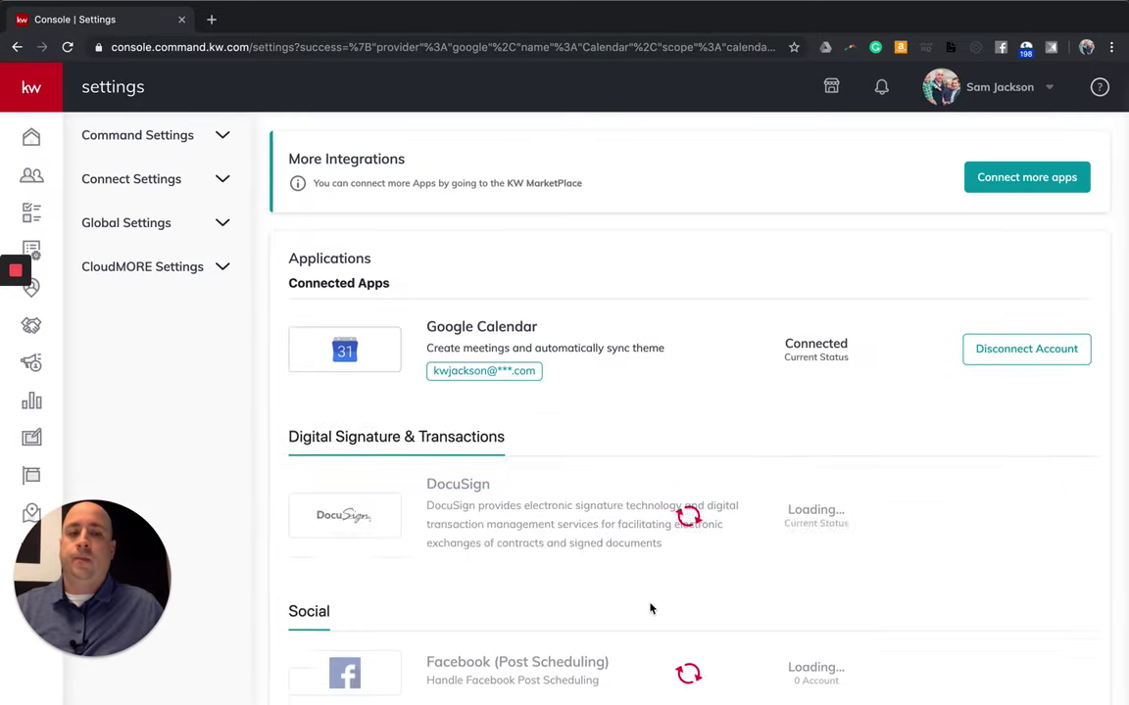
Start connecting Mailjet under Productivity, opening its Reply-To email configuration.
scroll(646, 450, down, 6)
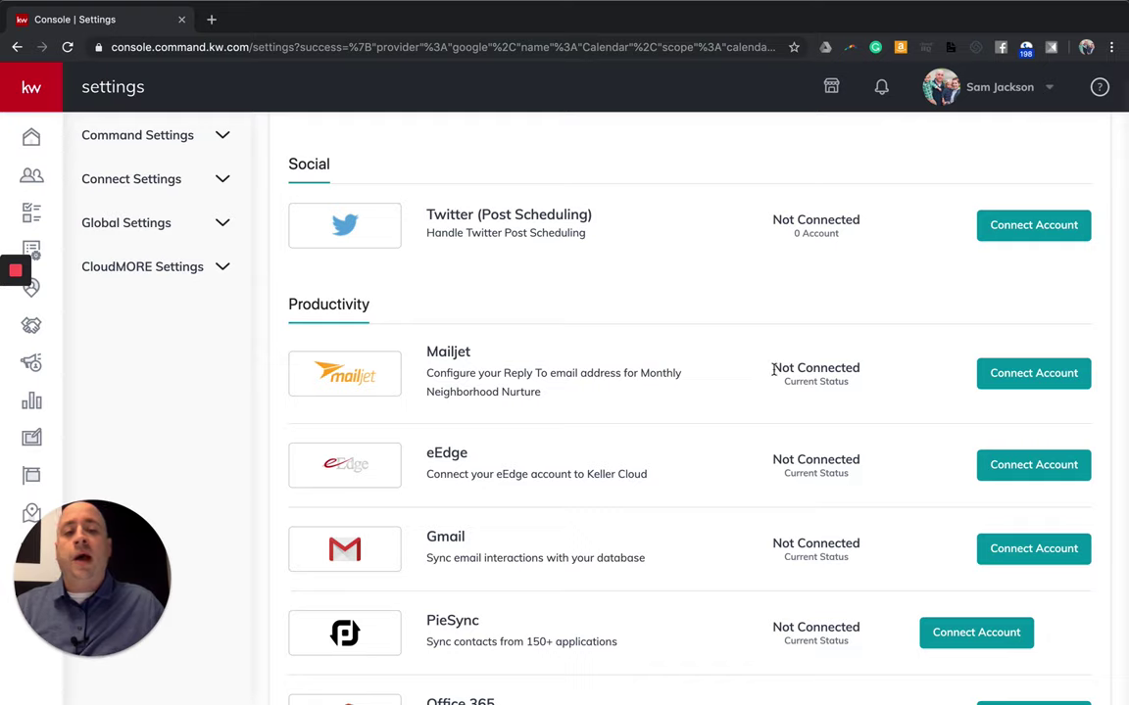
click(1025, 376)
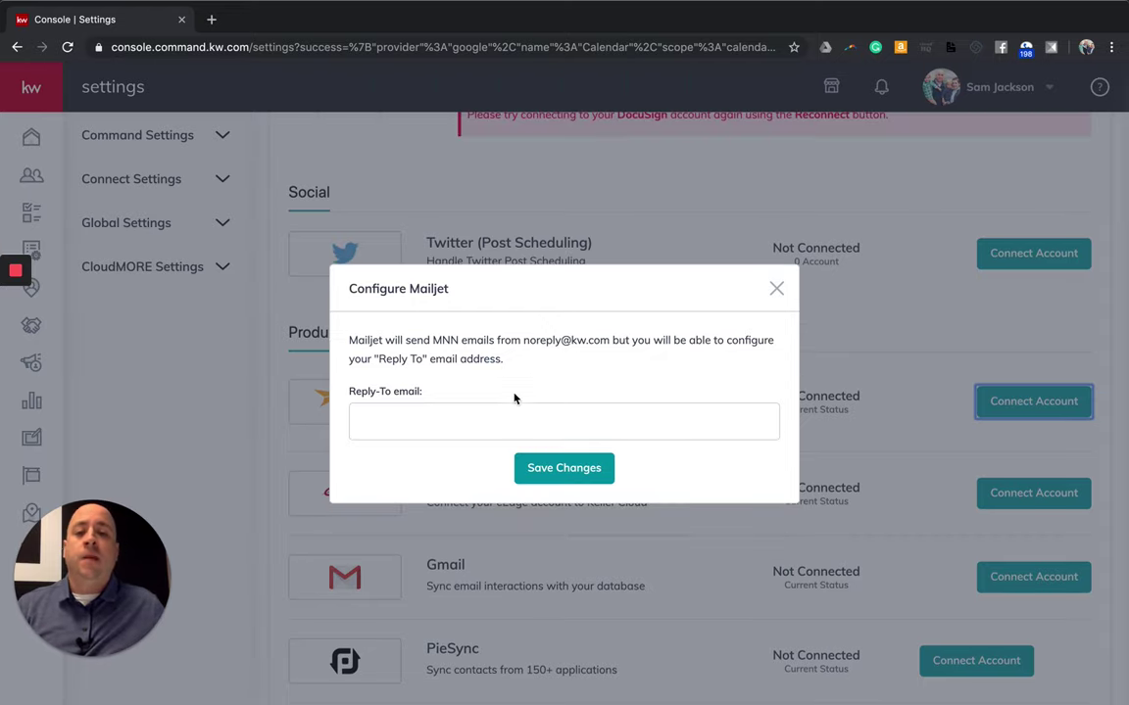
Enter the sender's Reply-To email address in the Mailjet dialog and save the changes.
click(402, 417)
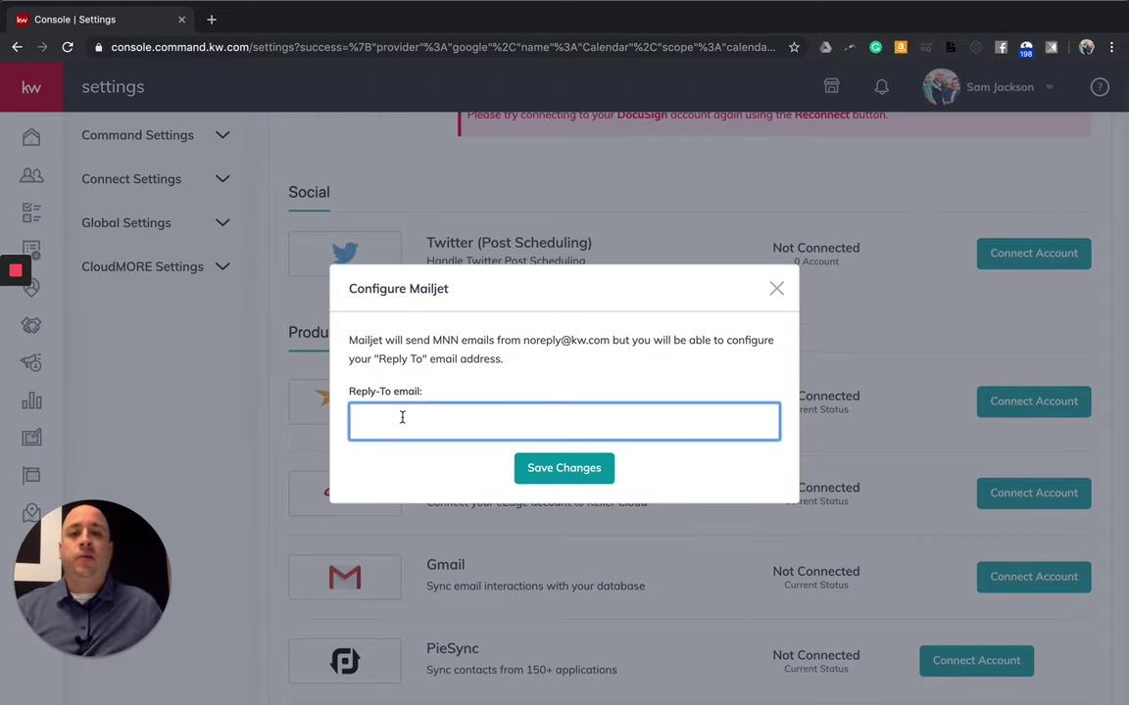
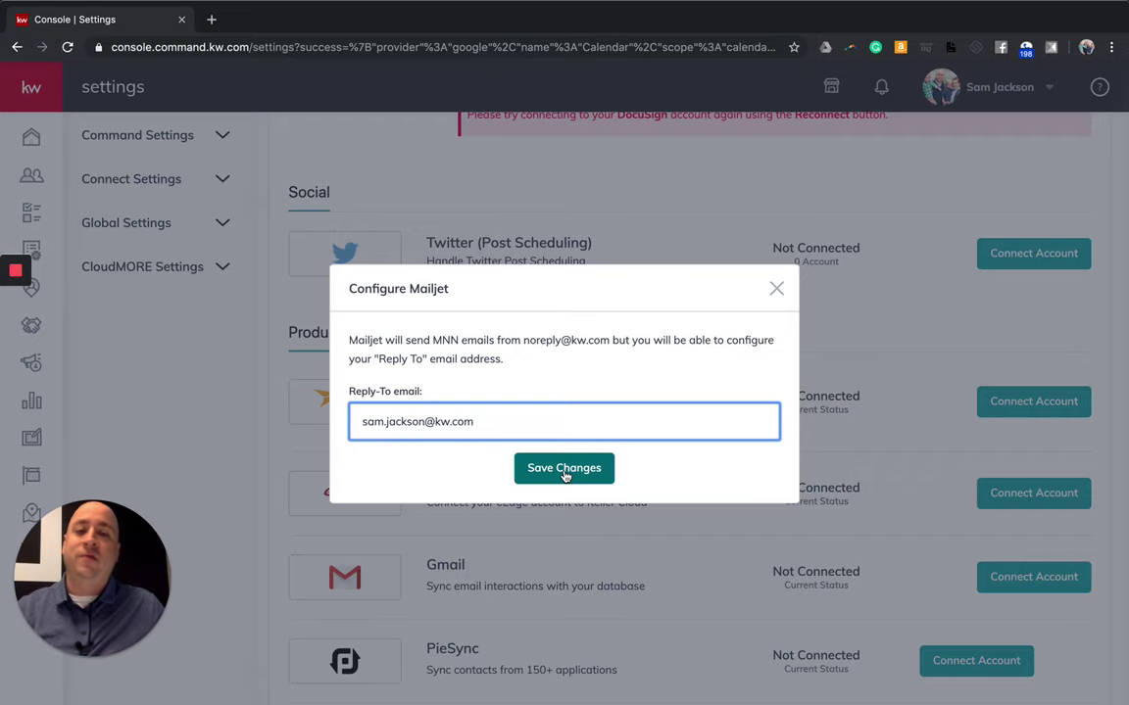
click(564, 469)
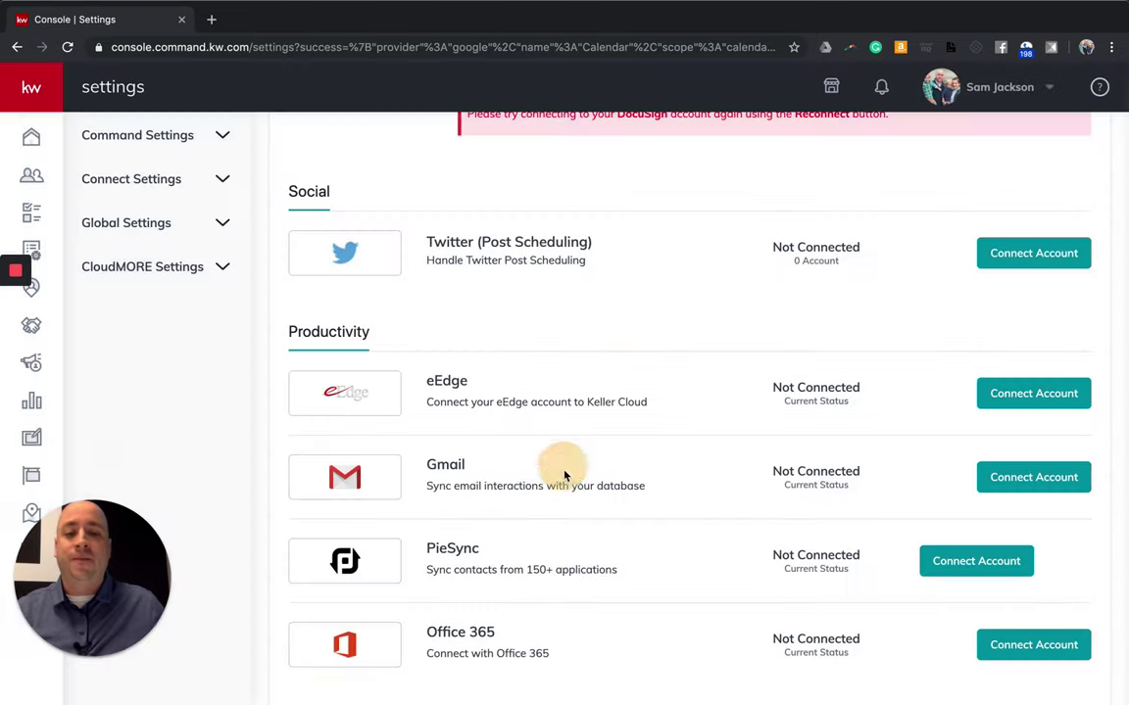
scroll(654, 509, down, 2)
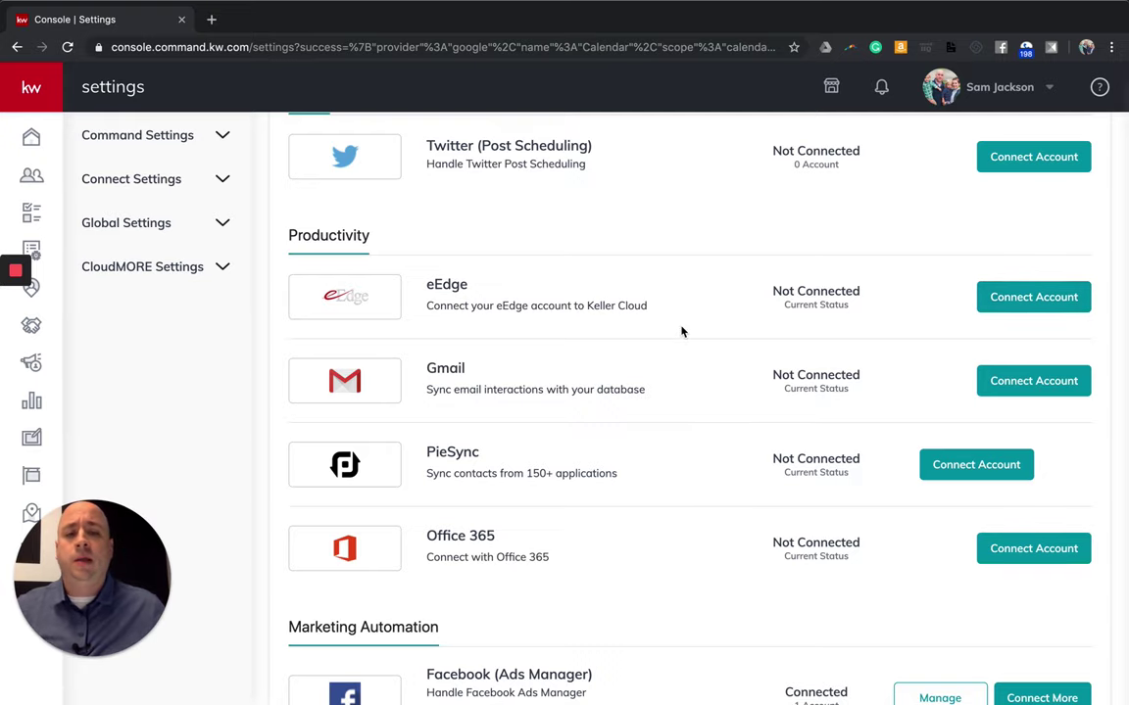
scroll(686, 330, down, 1)
scroll(686, 330, down, 5)
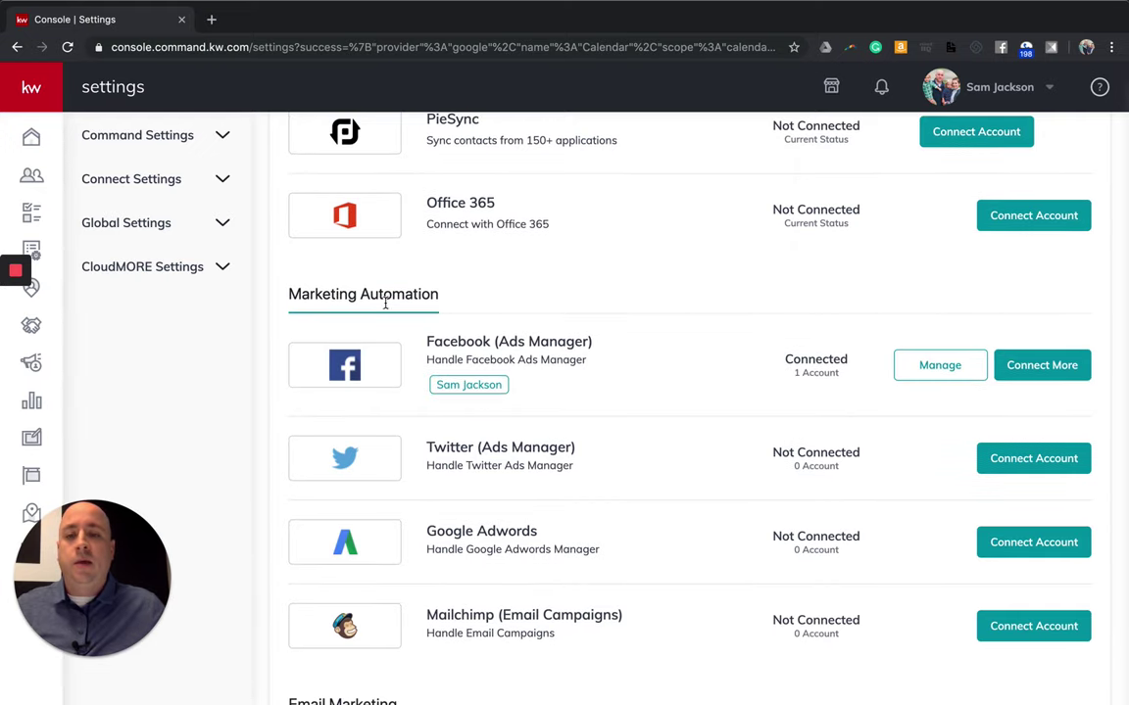
scroll(630, 350, down, 1)
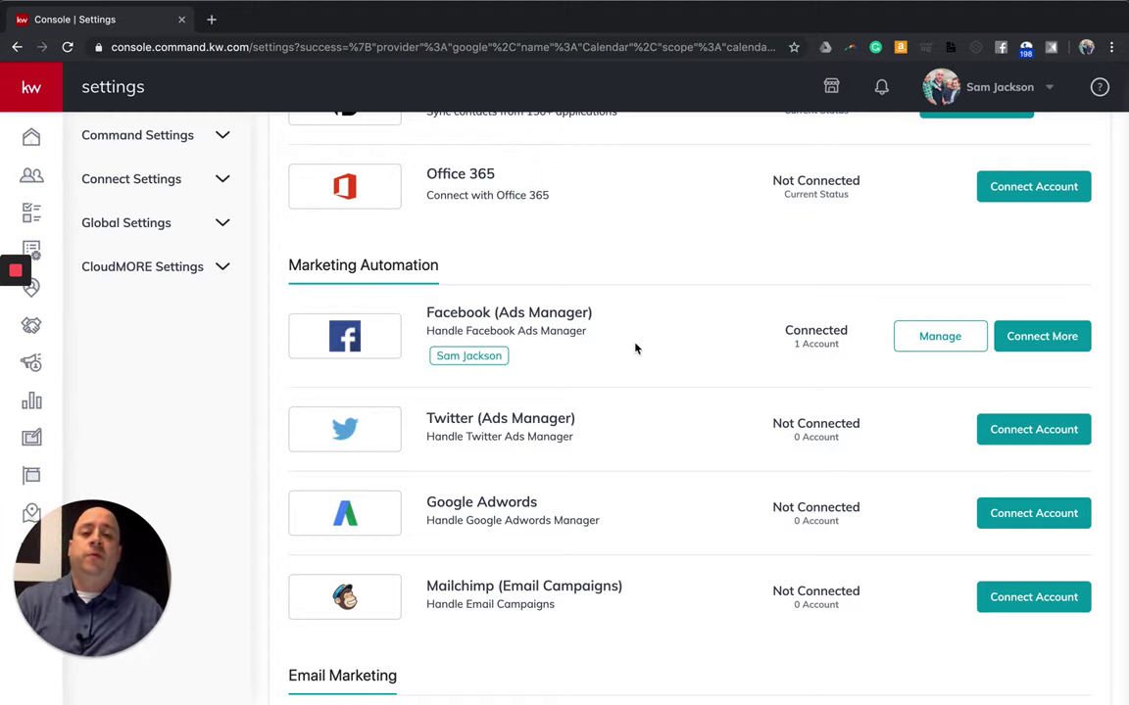
drag(588, 331, 489, 319)
click(666, 341)
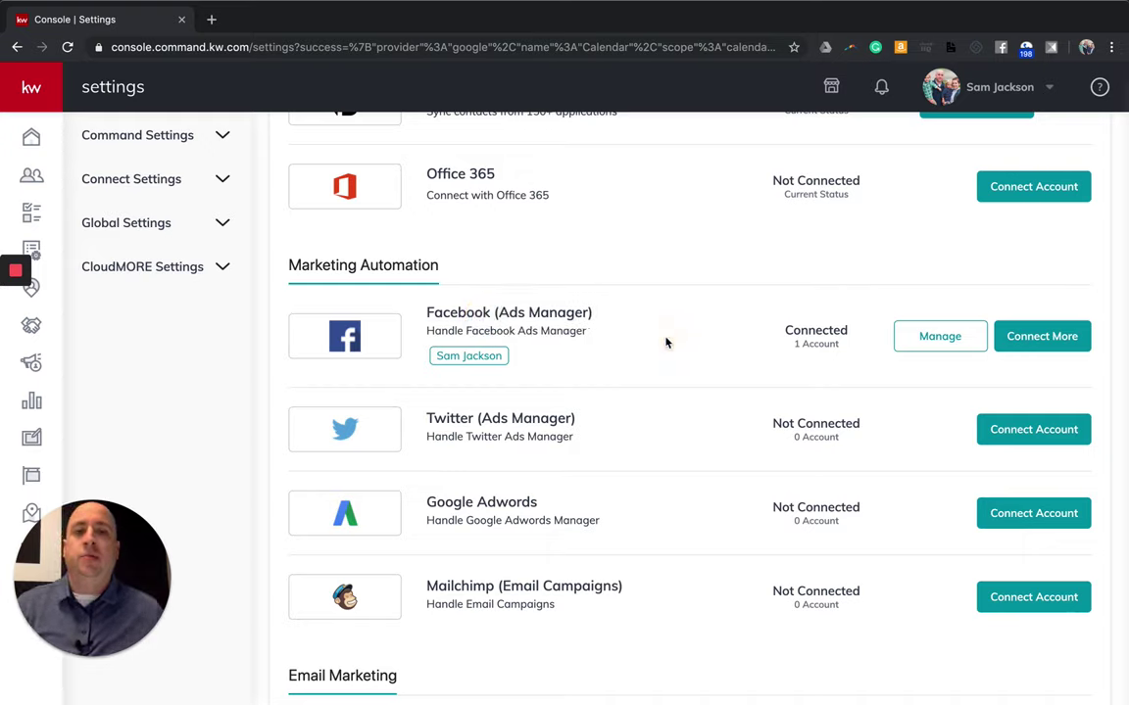
click(1034, 336)
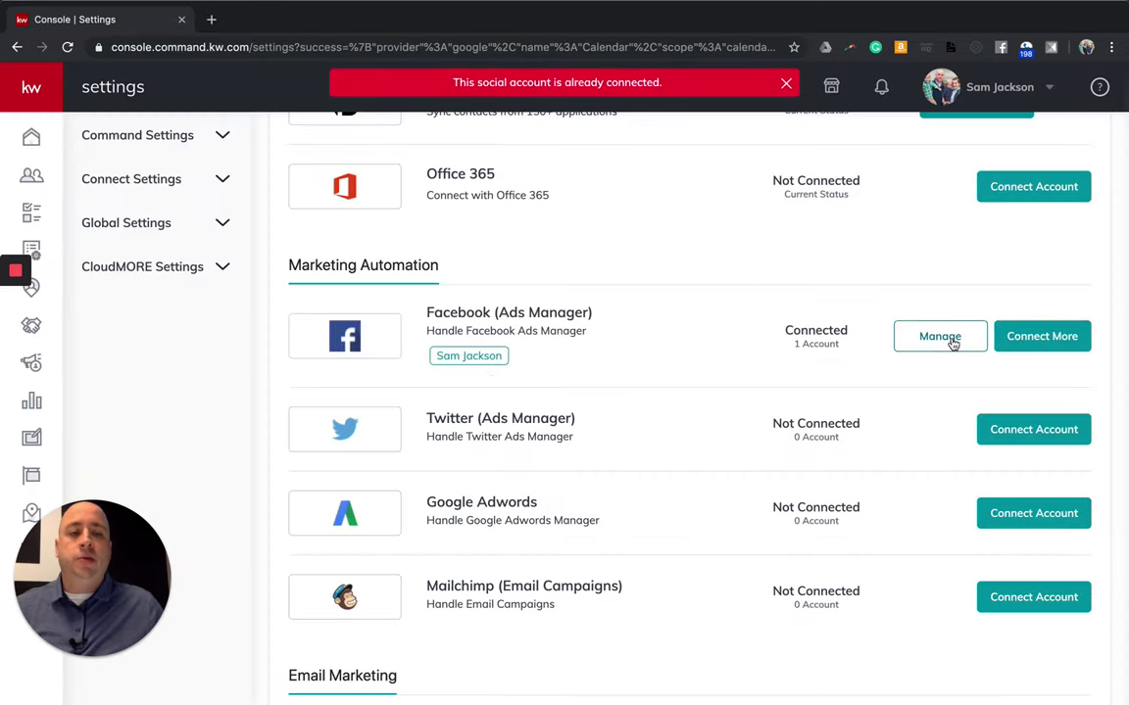
click(948, 338)
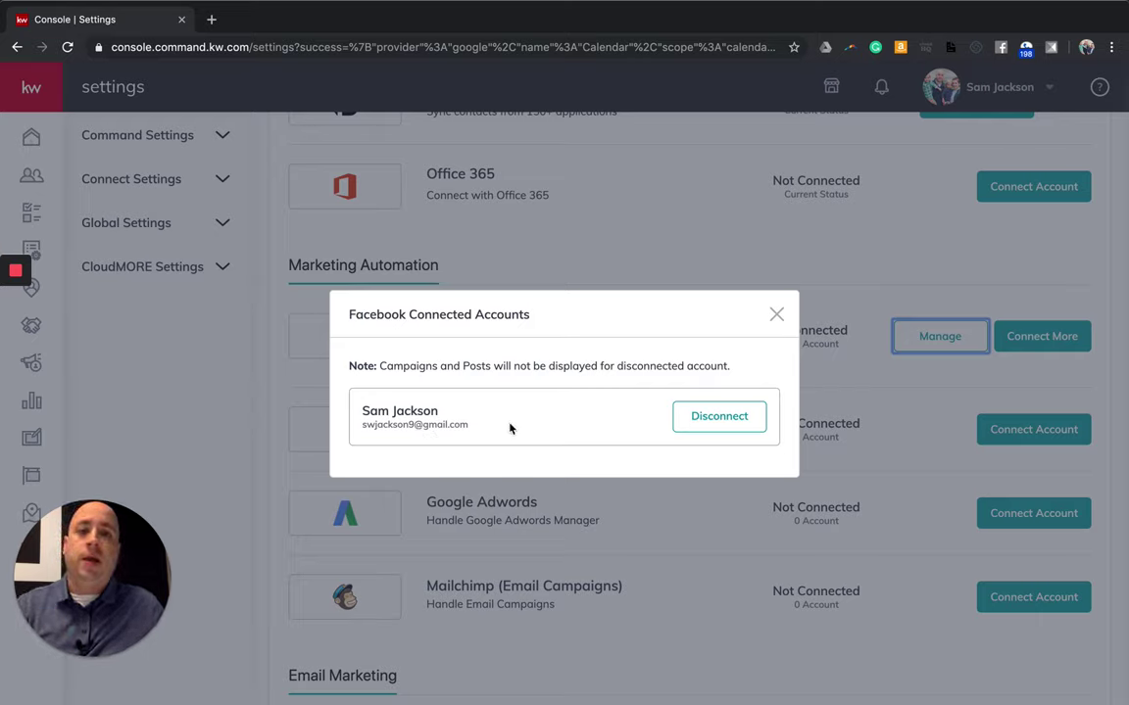
click(776, 314)
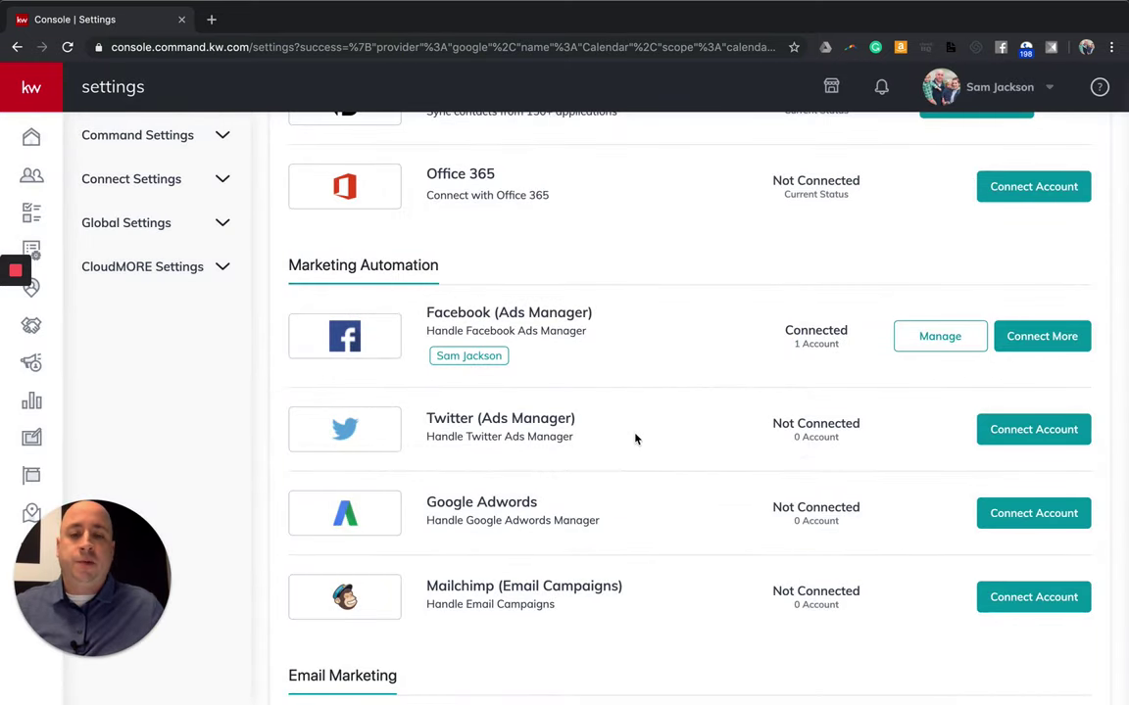
scroll(590, 456, down, 1)
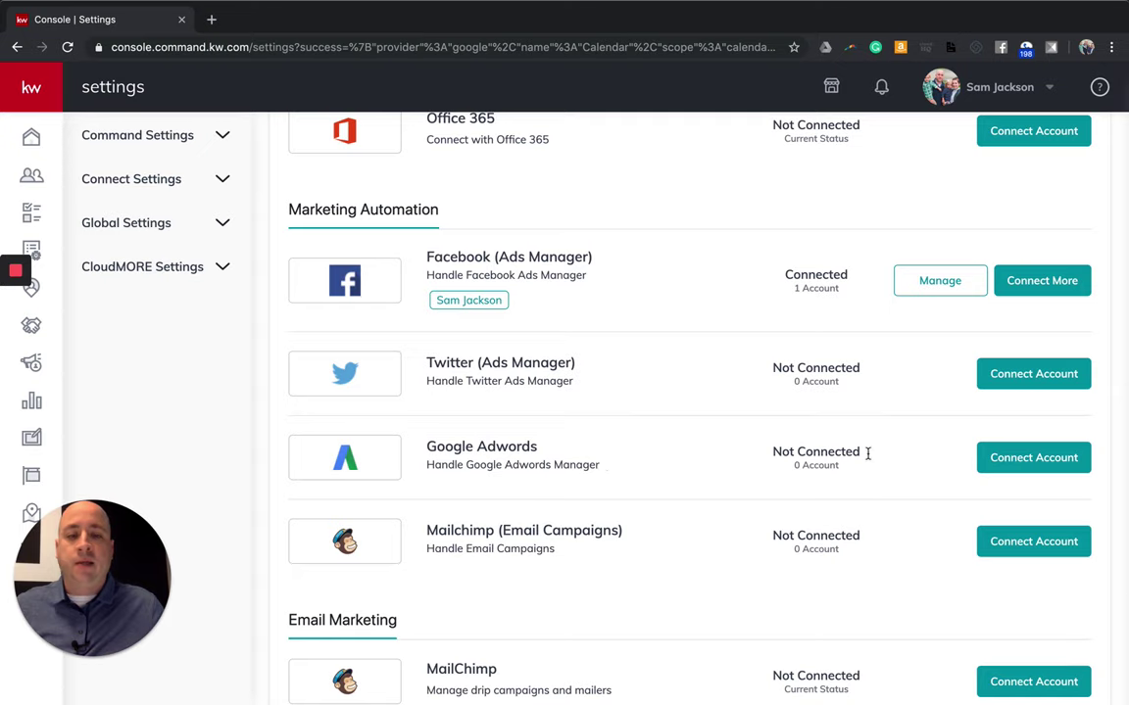
Start connecting Google Adwords and accept the notice that Google Ads handles all payments.
click(1038, 459)
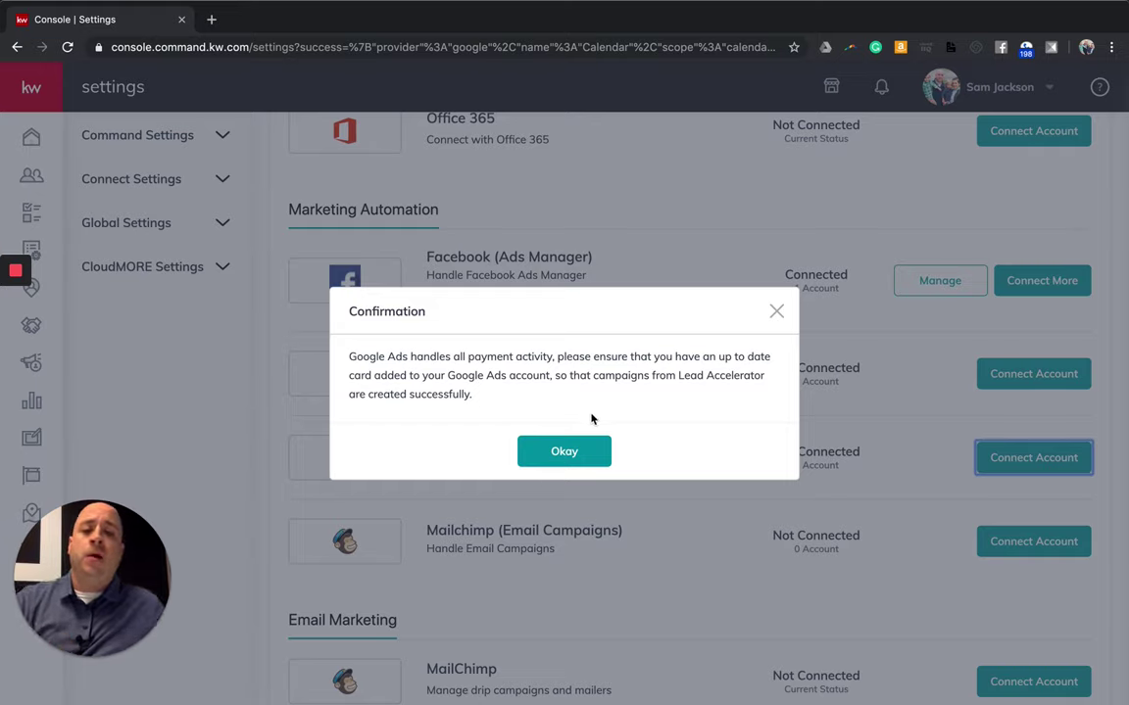
click(564, 452)
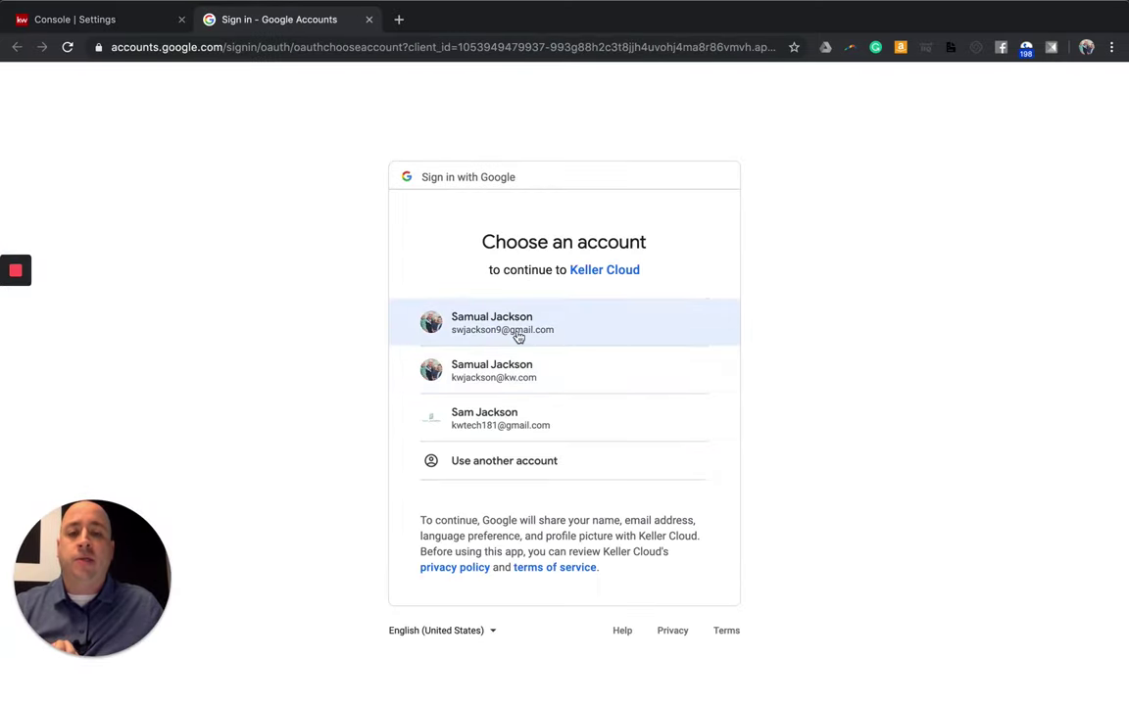
Sign in with the first Google account, allow AdWords campaign access, and select the only Google Ads account.
click(515, 336)
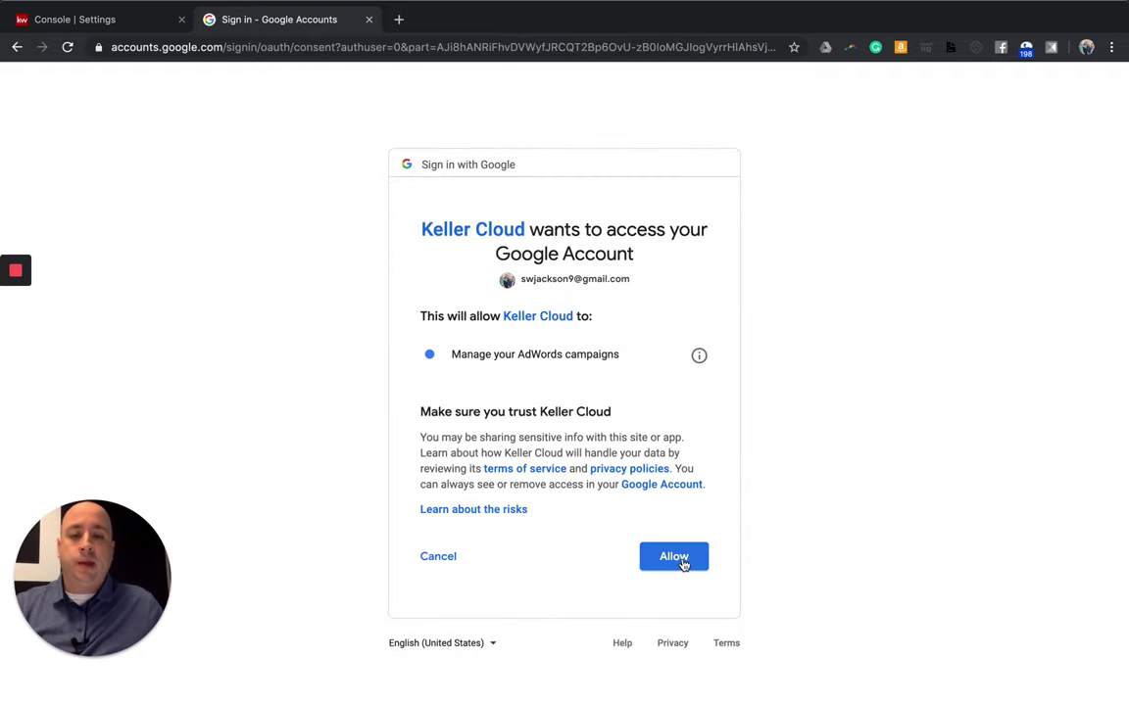
click(673, 568)
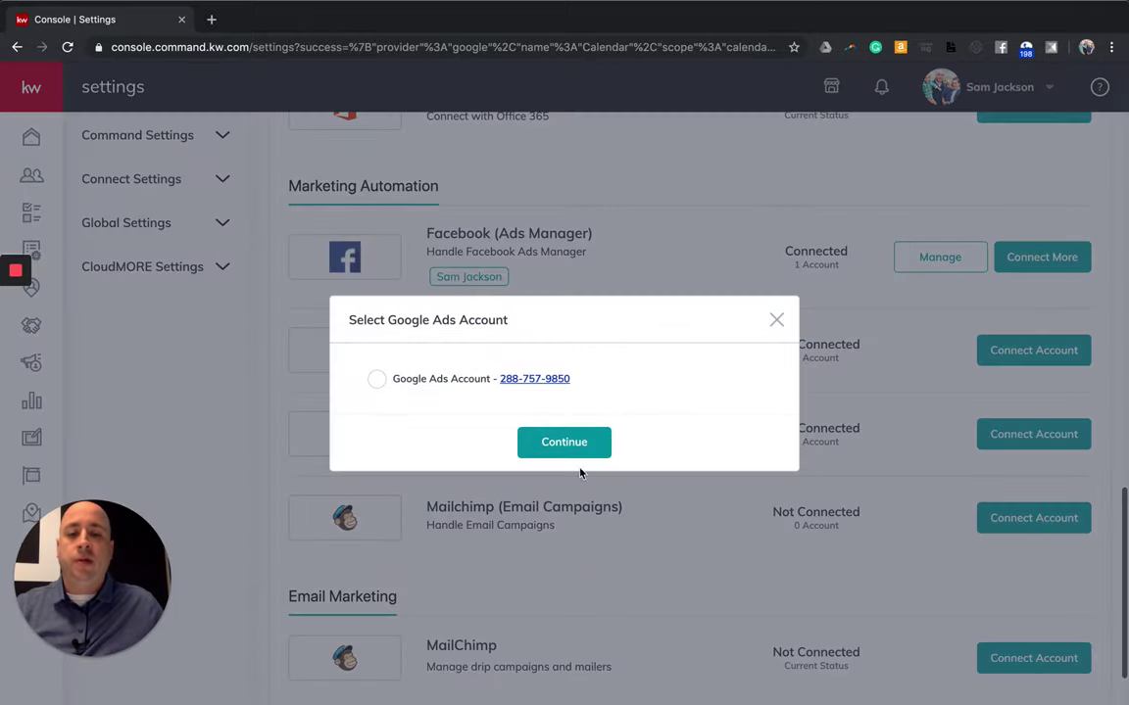
click(376, 379)
Confirm the selected Google Ads account and verify Google Adwords appears under Connected Apps with 1 account.
click(547, 440)
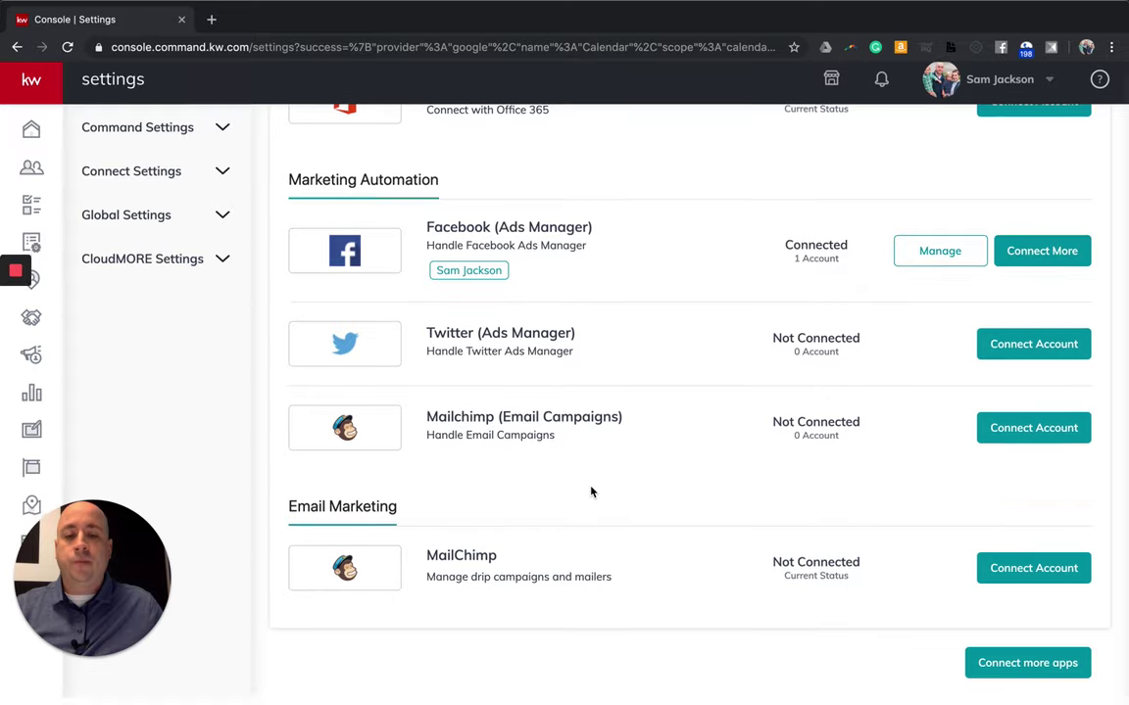
scroll(593, 495, up, 8)
scroll(602, 503, up, 10)
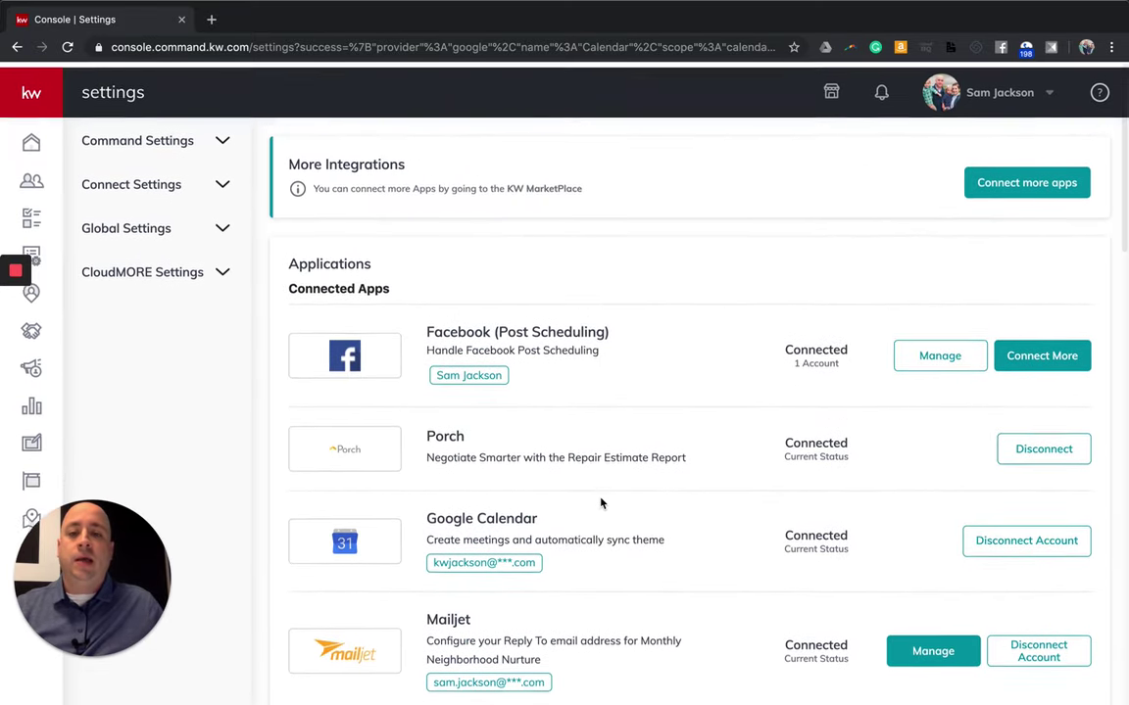
scroll(460, 490, down, 5)
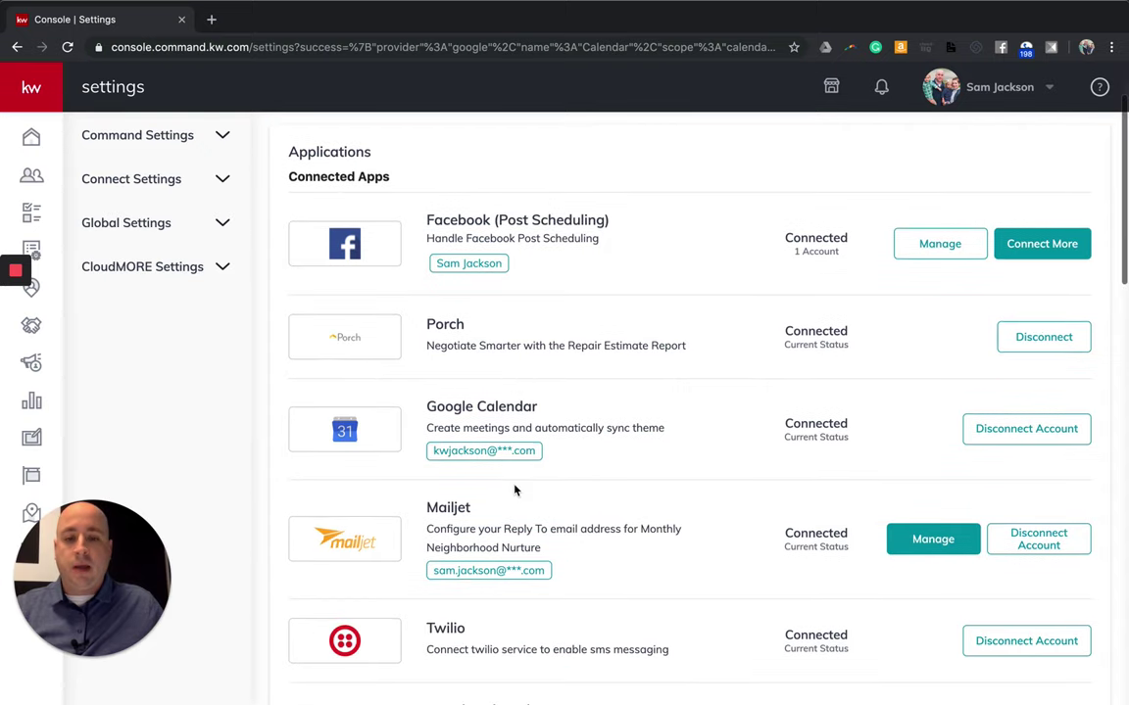
scroll(521, 547, down, 4)
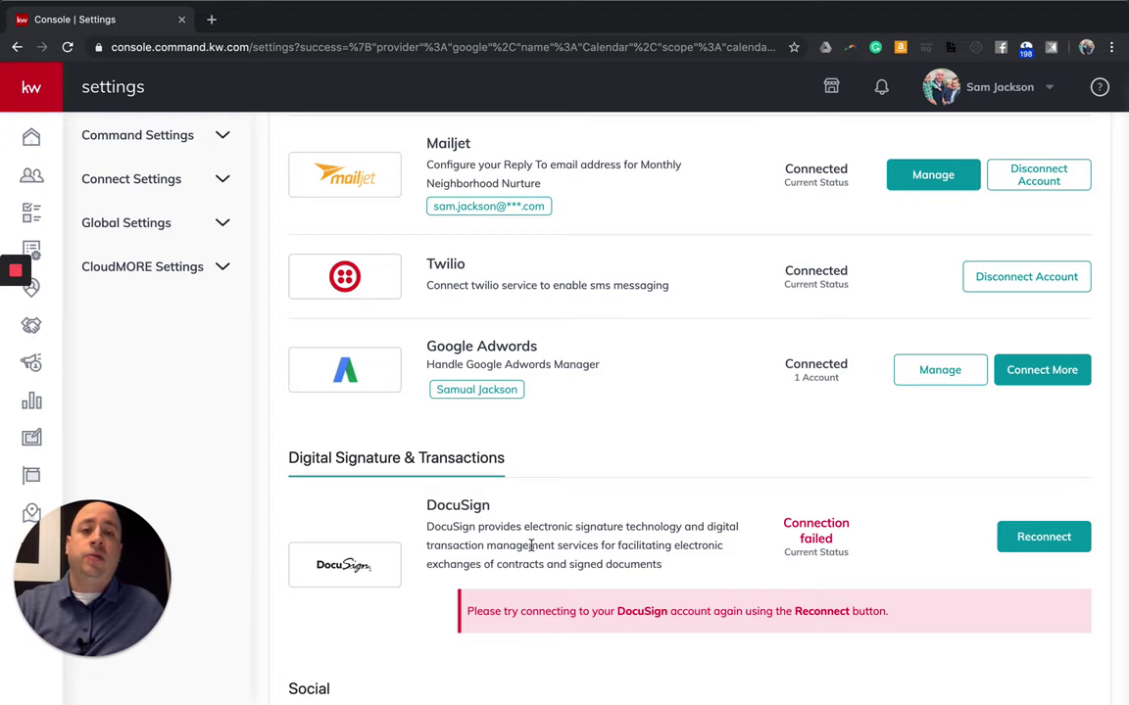
scroll(531, 545, up, 5)
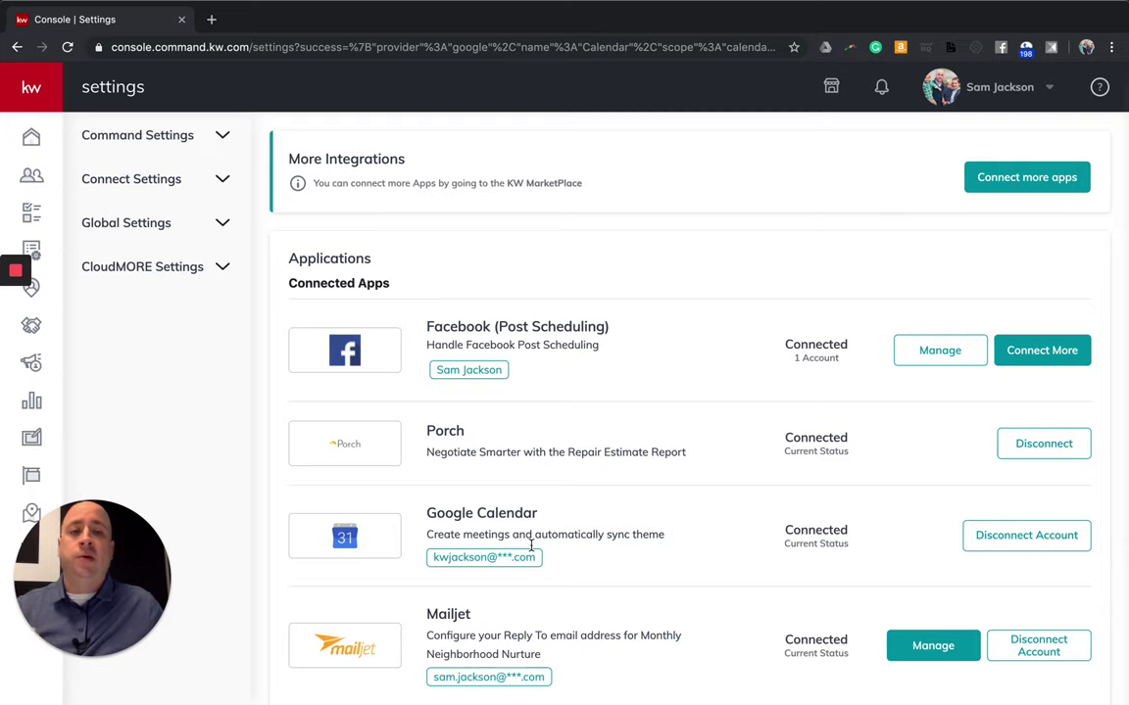
scroll(531, 546, down, 5)
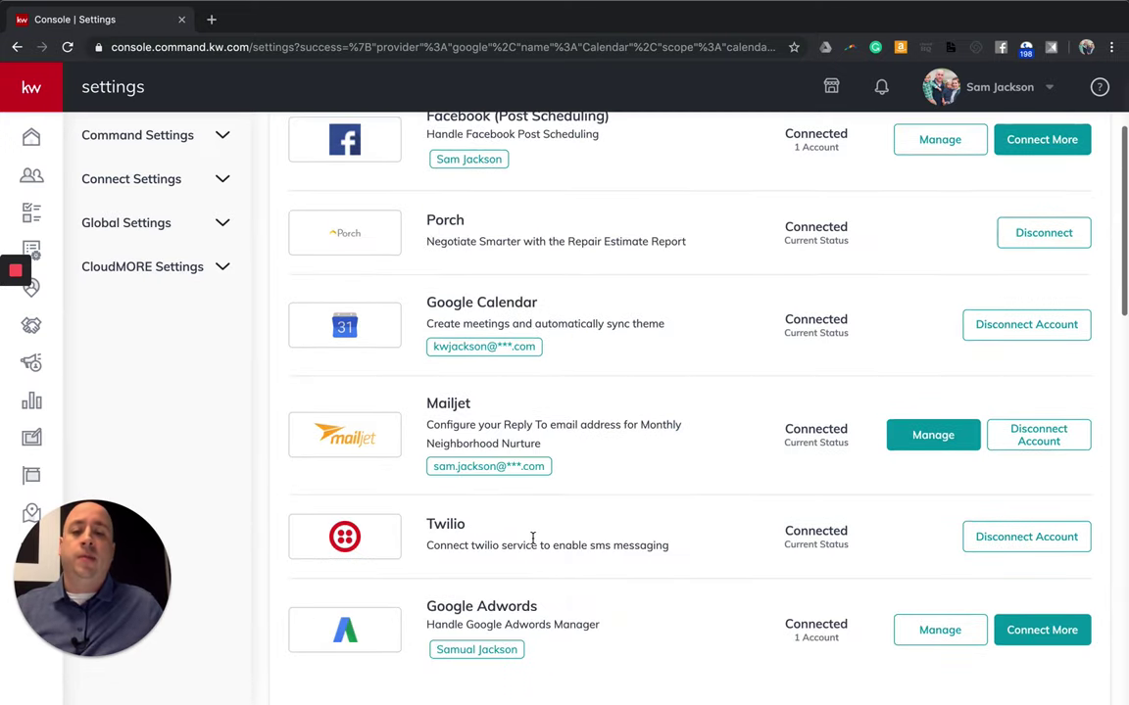
scroll(532, 539, down, 6)
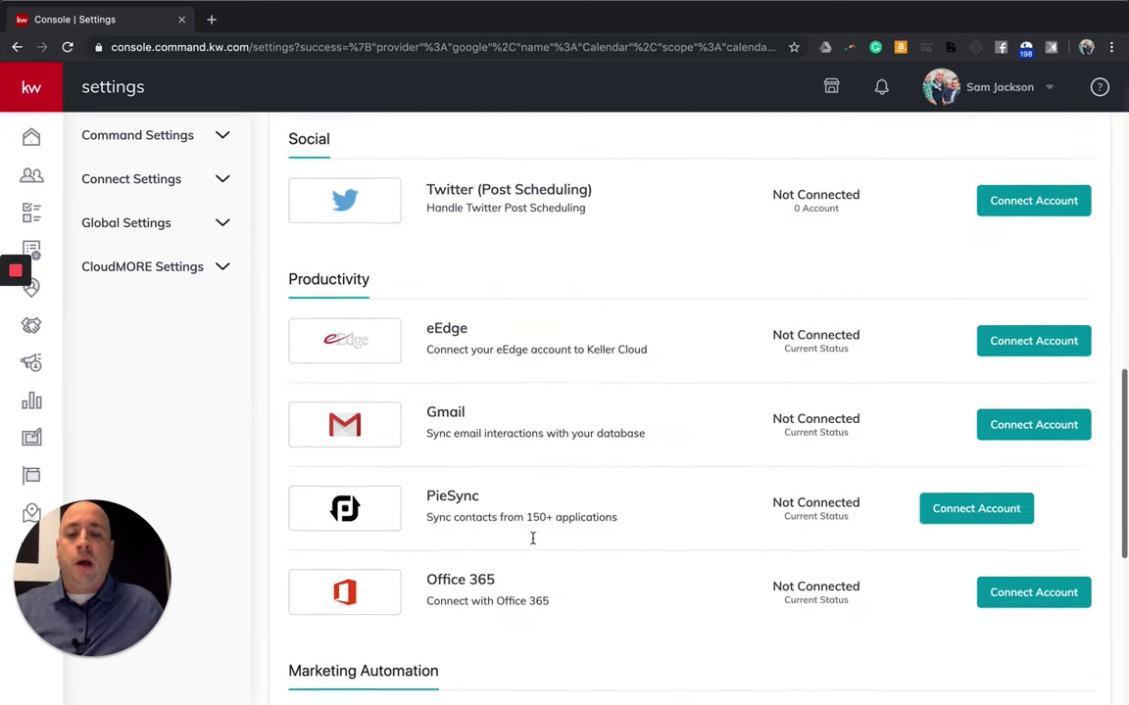